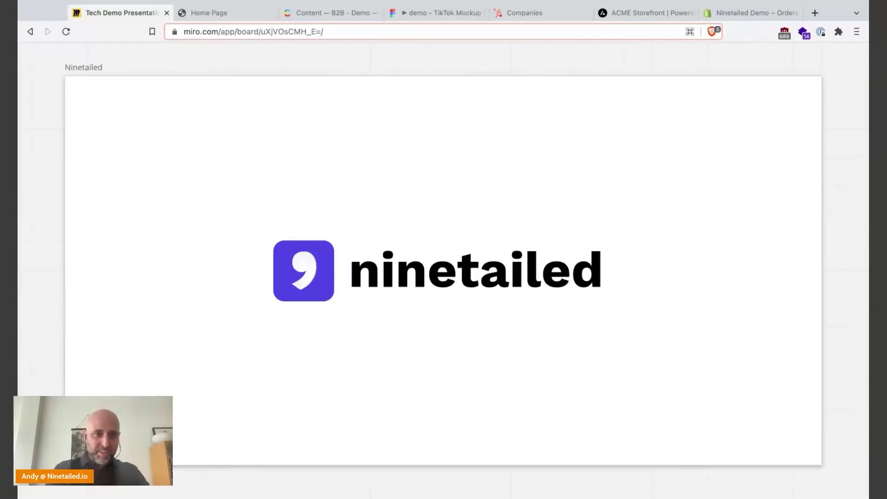
# - Advance the Miro presentation to the Architecture frame showing content sources, Ninetailed and touchpoints
pyautogui.press('Right')
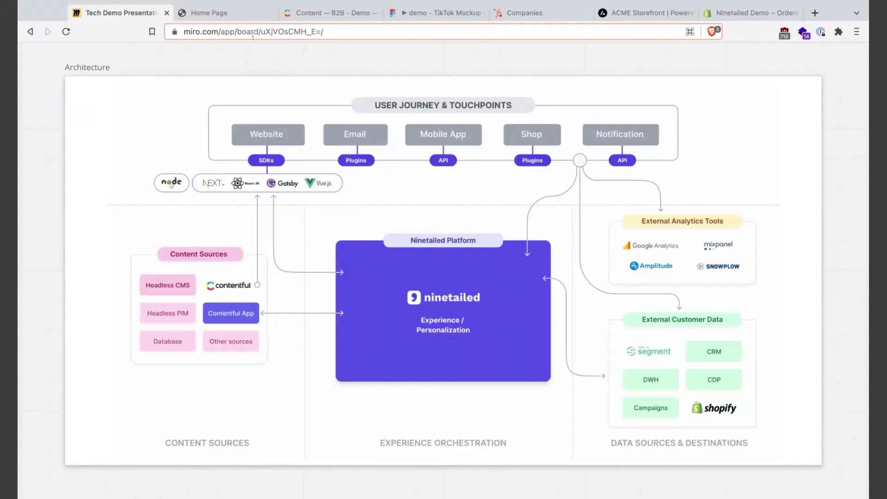
# - Browse the Easy HR home page from its announcement banner down through the page and back
pyautogui.click(209, 14)
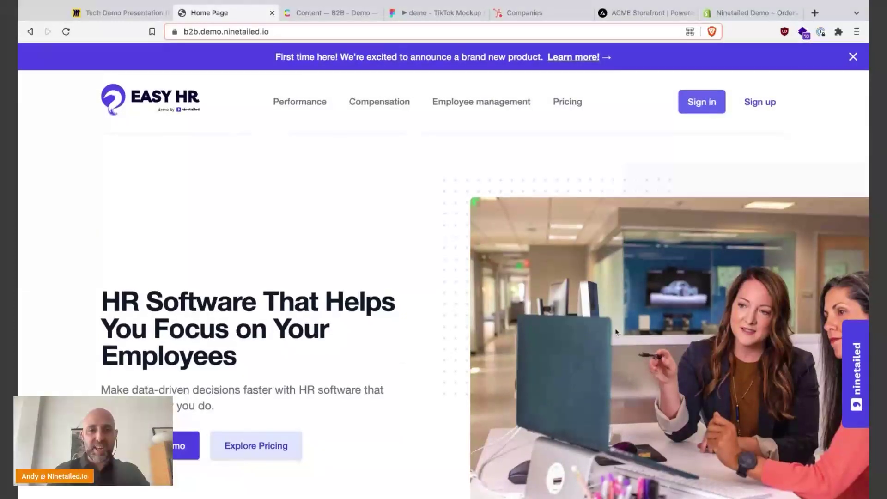
pyautogui.scroll(-1, 240, 166)
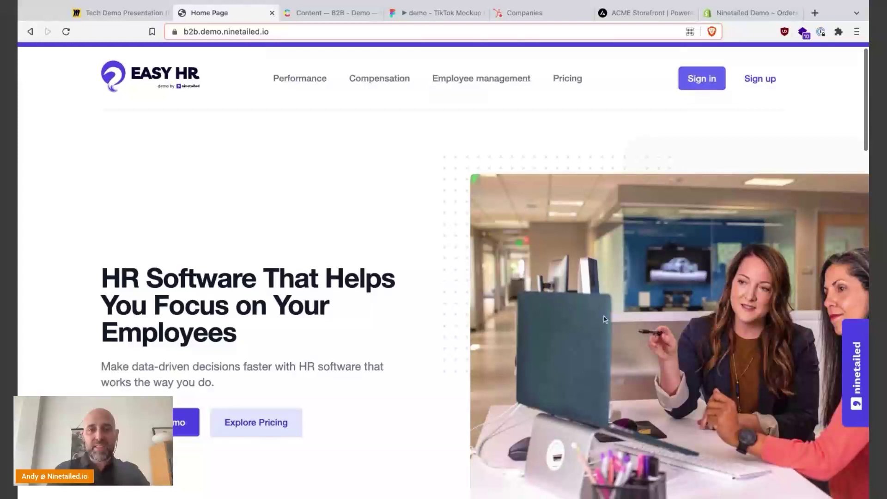
pyautogui.scroll(1, 240, 166)
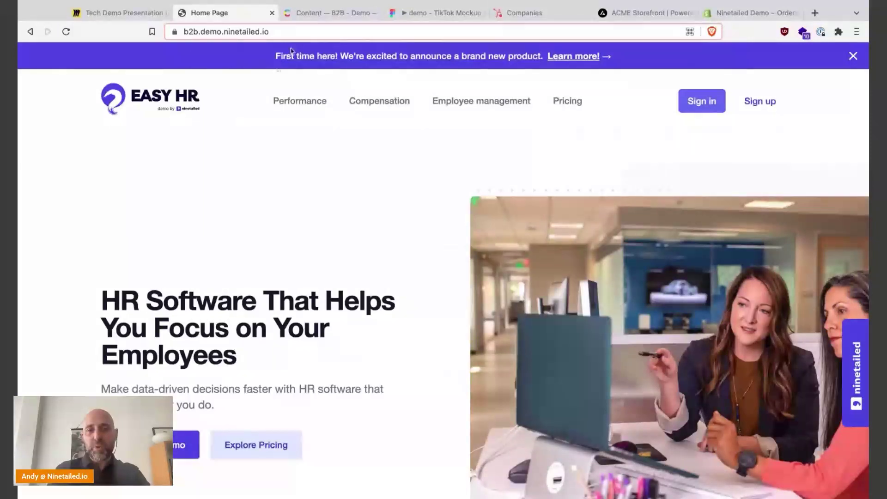
pyautogui.moveTo(270, 59); pyautogui.dragTo(484, 176)
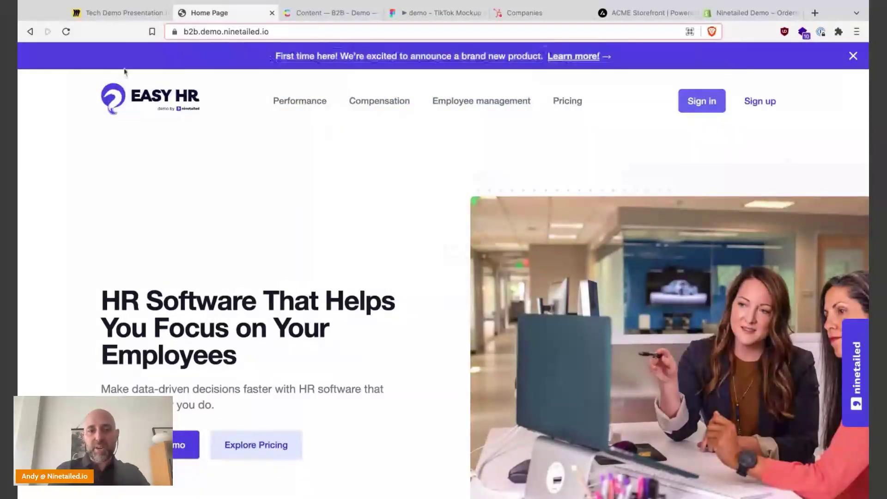
pyautogui.scroll(-3, 501, 137)
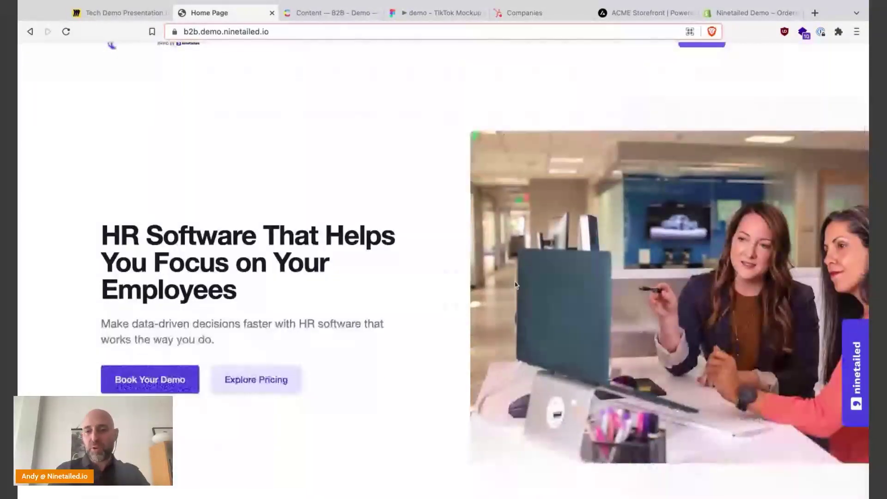
pyautogui.scroll(-2, 319, 411)
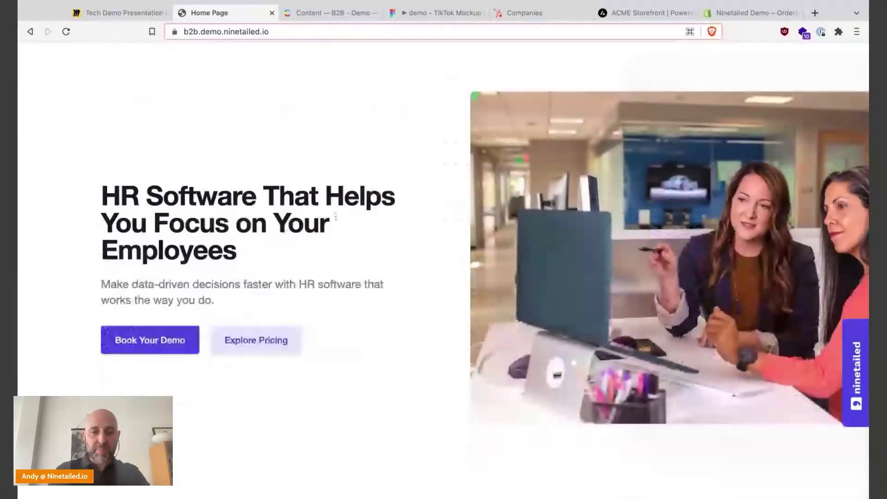
pyautogui.scroll(-3, 474, 280)
pyautogui.scroll(-12, 475, 279)
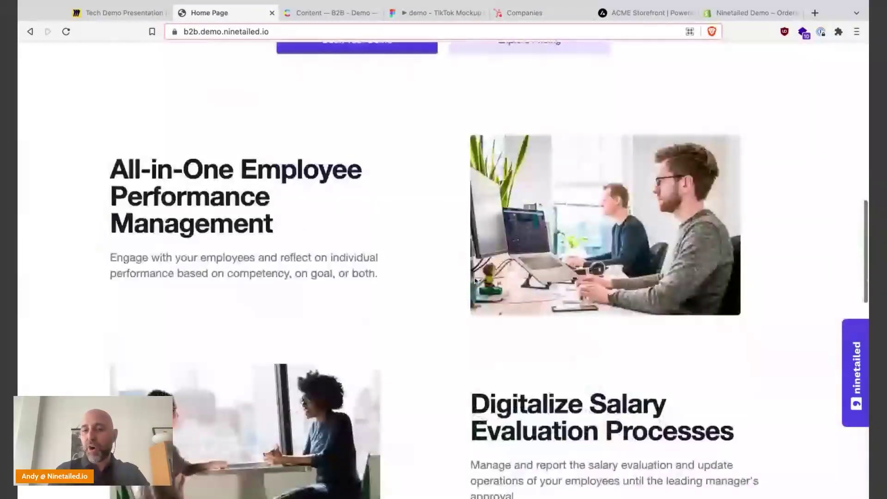
pyautogui.scroll(-6, 444, 268)
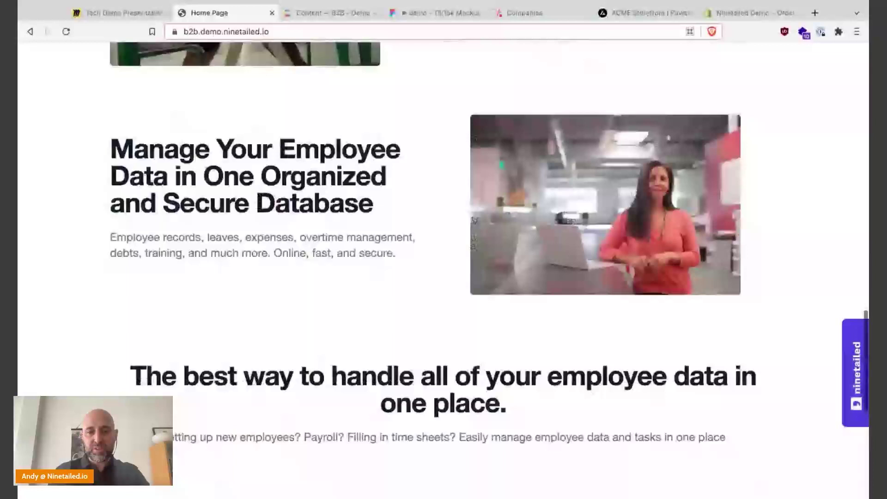
pyautogui.scroll(-9, 444, 268)
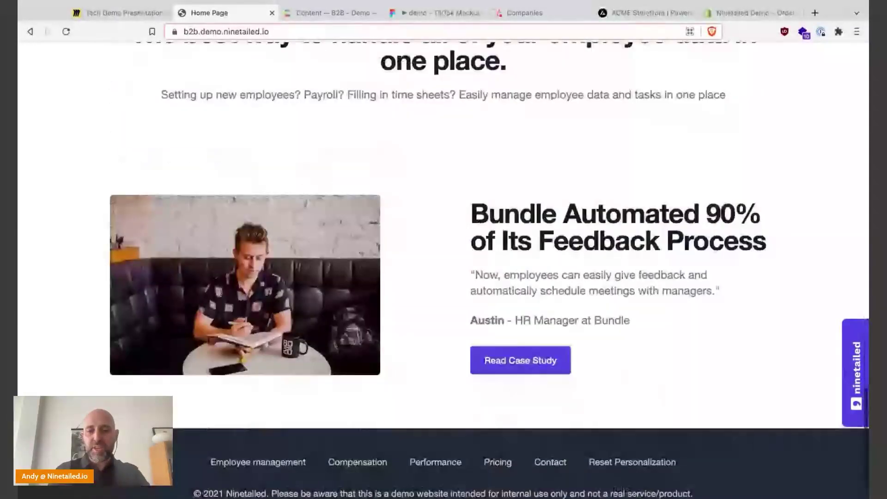
pyautogui.scroll(2, 571, 296)
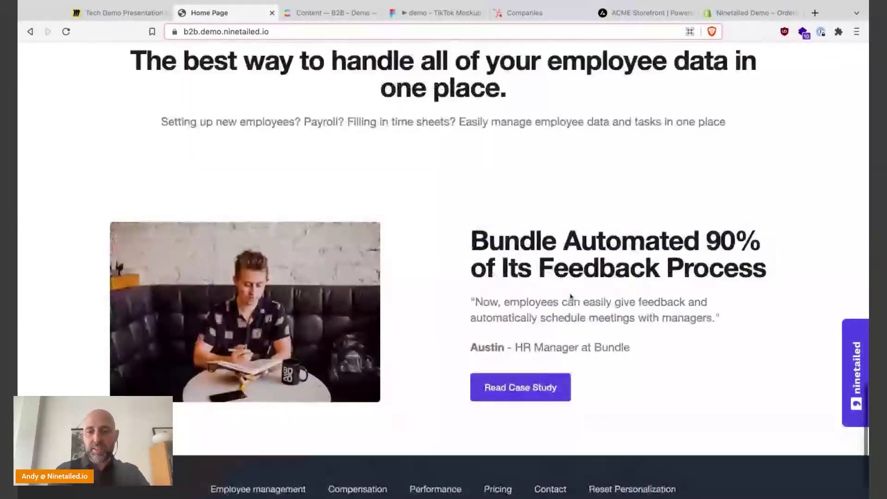
pyautogui.scroll(20, 571, 296)
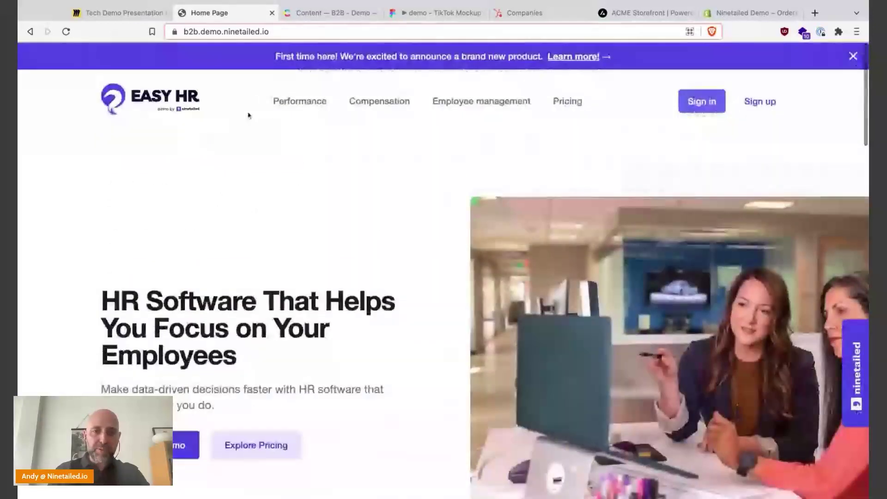
# - Visit the Performance and Compensation pages, then return to the home page banner
pyautogui.click(300, 101)
pyautogui.click(380, 101)
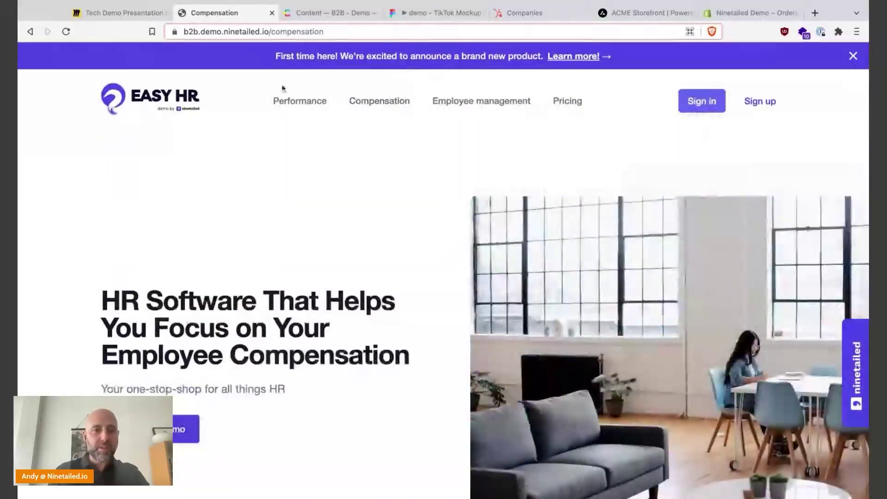
pyautogui.click(150, 104)
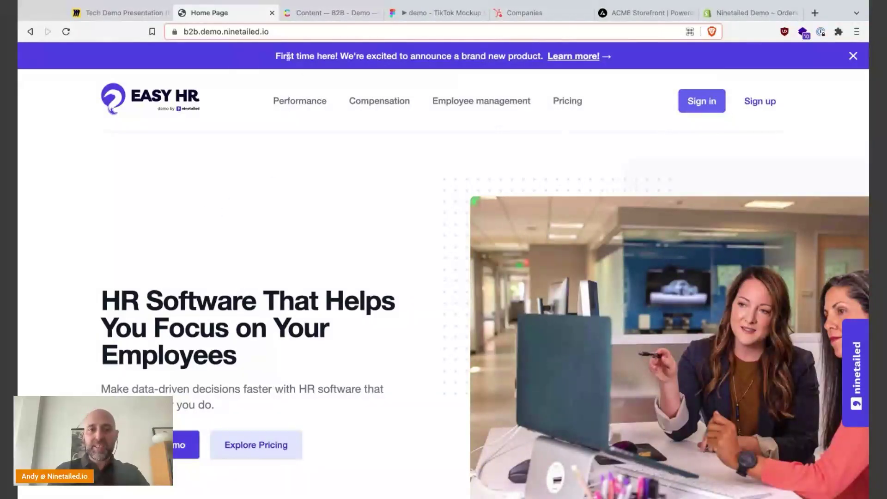
pyautogui.moveTo(275, 56); pyautogui.dragTo(495, 58)
pyautogui.click(500, 61)
# - Open the Home Page - Landing Page entry and review its banner, navigation, hero, CTA and feature references
pyautogui.click(318, 14)
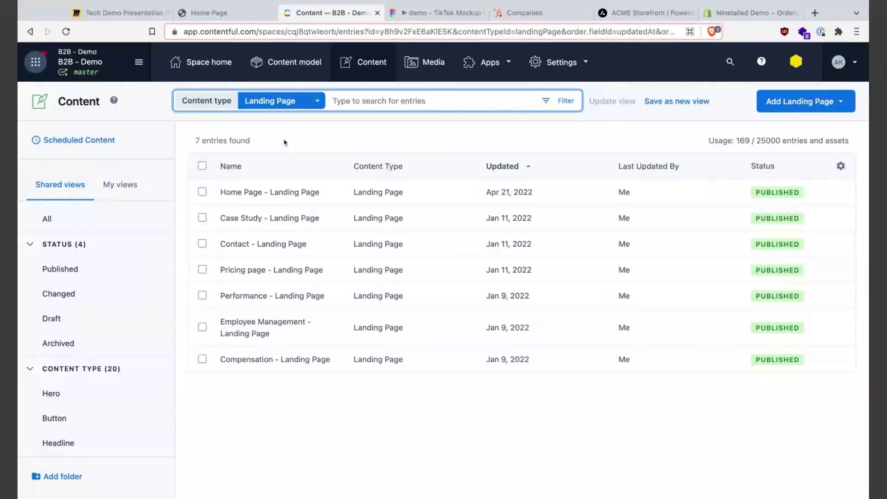
pyautogui.click(264, 192)
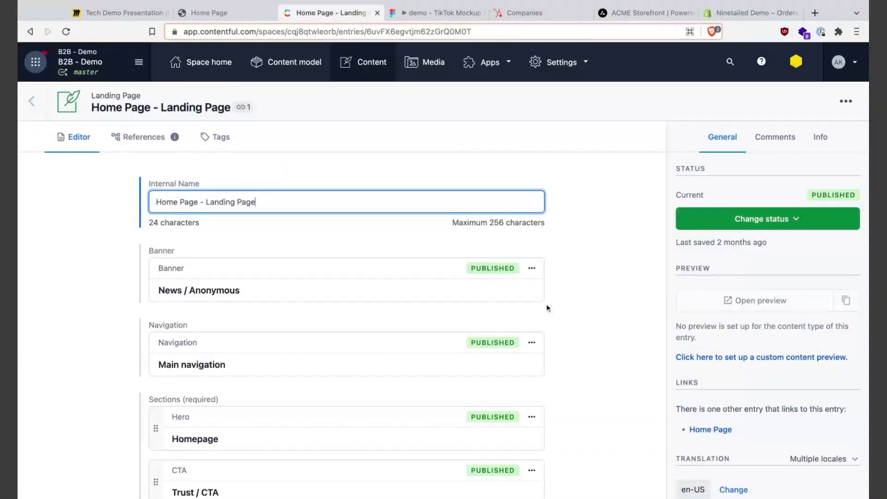
pyautogui.scroll(-1, 560, 341)
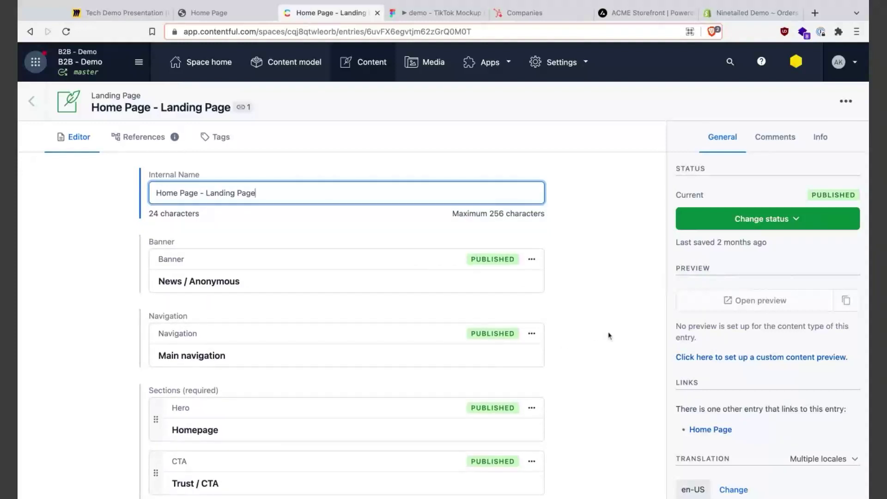
pyautogui.scroll(-2, 582, 344)
pyautogui.scroll(2, 582, 344)
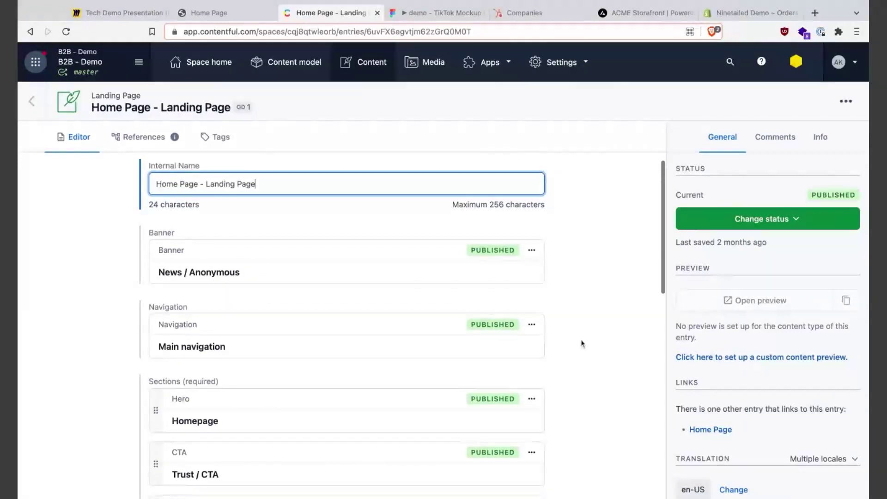
pyautogui.scroll(-2, 581, 343)
pyautogui.scroll(1, 402, 324)
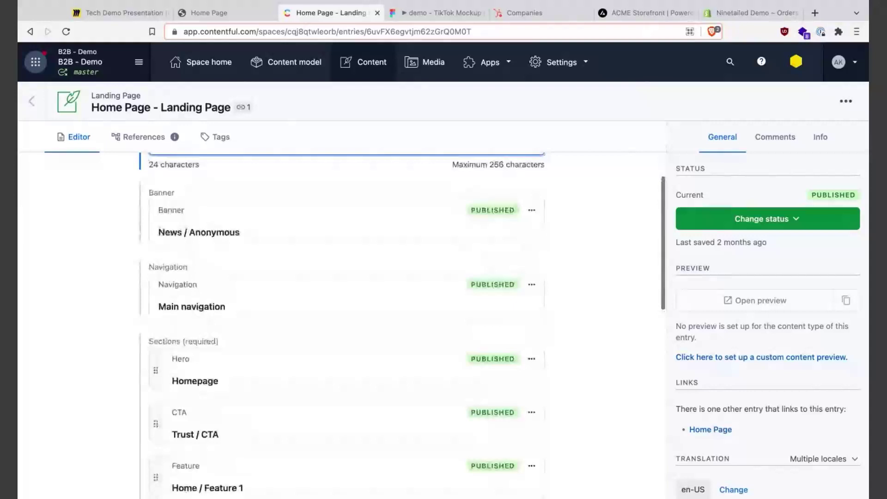
pyautogui.scroll(-1, 402, 324)
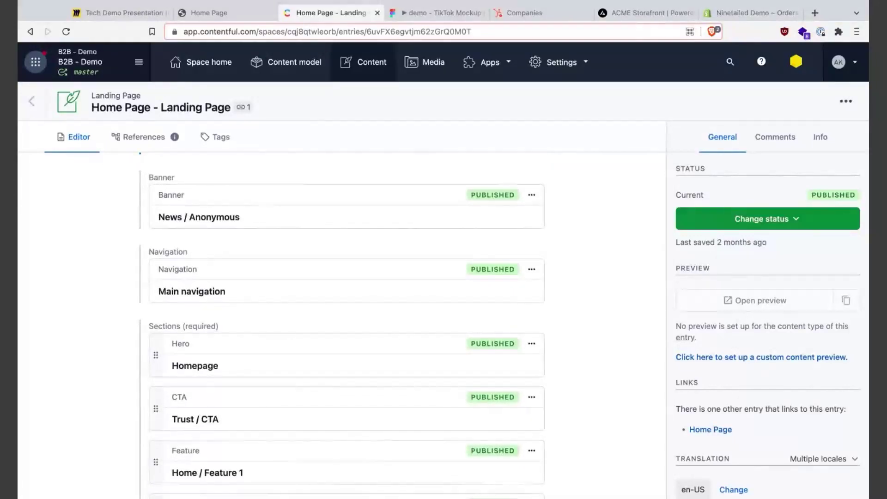
pyautogui.scroll(-1, 402, 324)
pyautogui.scroll(-2, 613, 347)
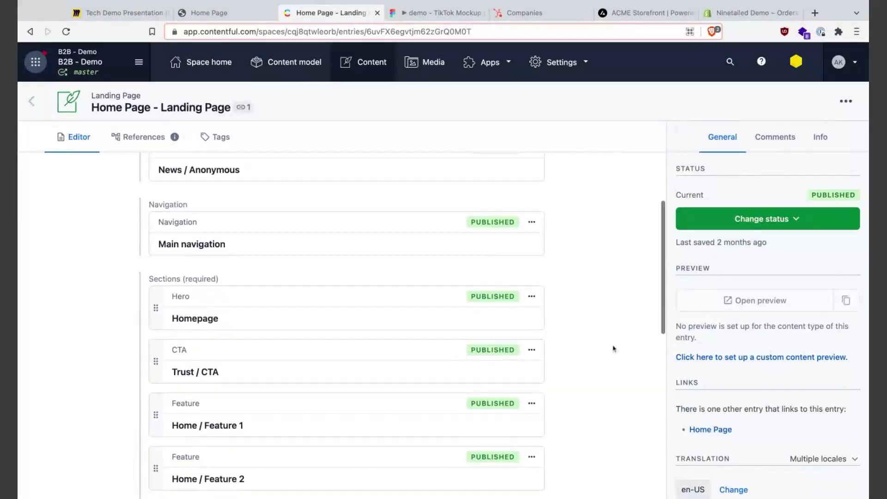
pyautogui.scroll(2, 613, 348)
pyautogui.scroll(2, 614, 348)
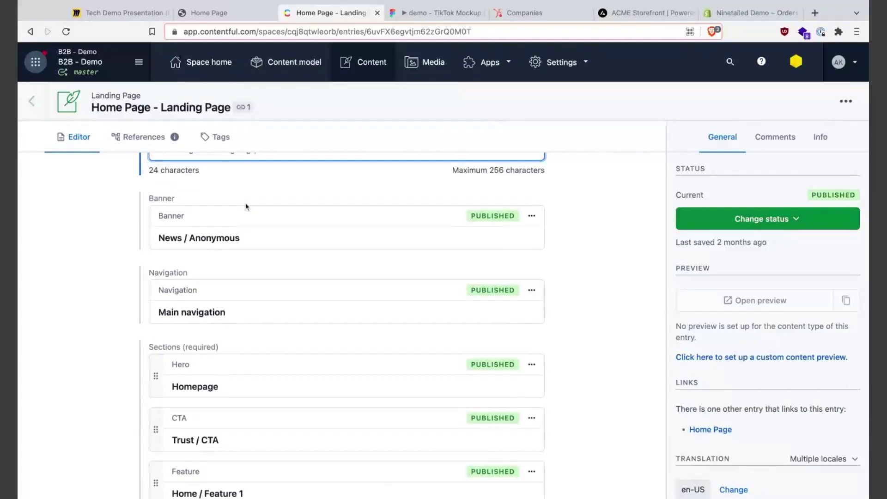
# - Open the News / Anonymous banner and review its seven variants and All Visitors audience
pyautogui.click(241, 223)
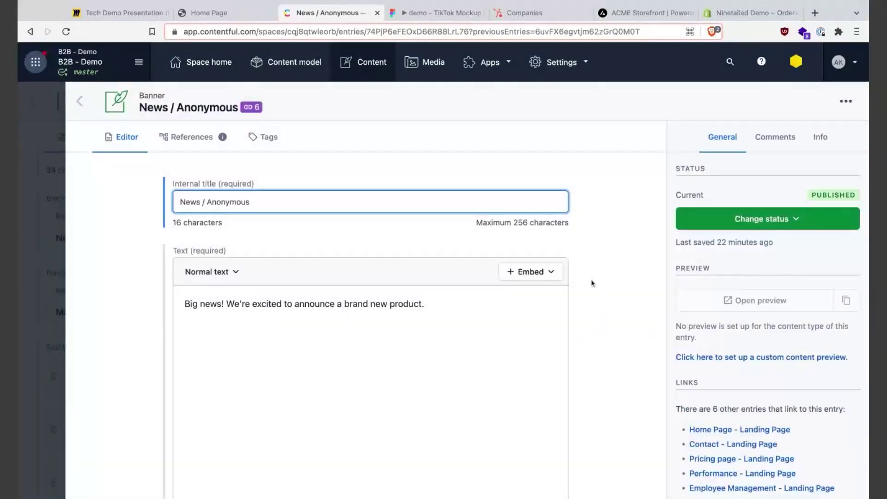
pyautogui.scroll(-10, 620, 324)
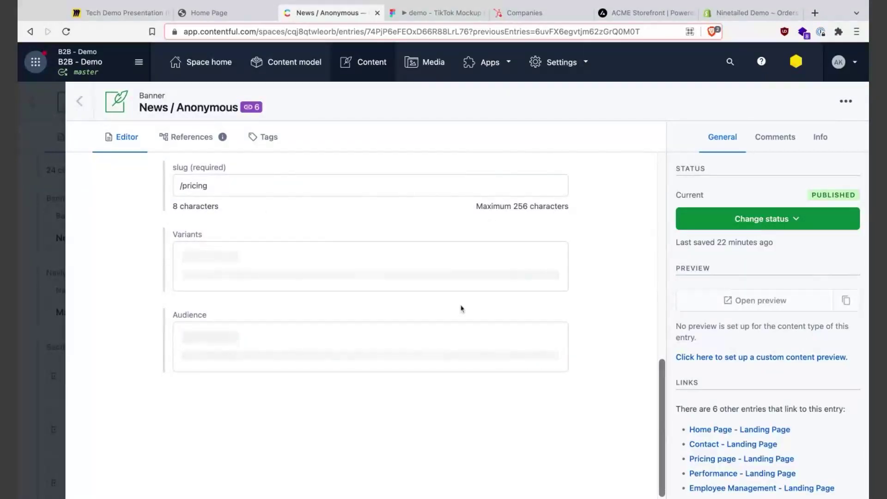
pyautogui.scroll(-2, 619, 289)
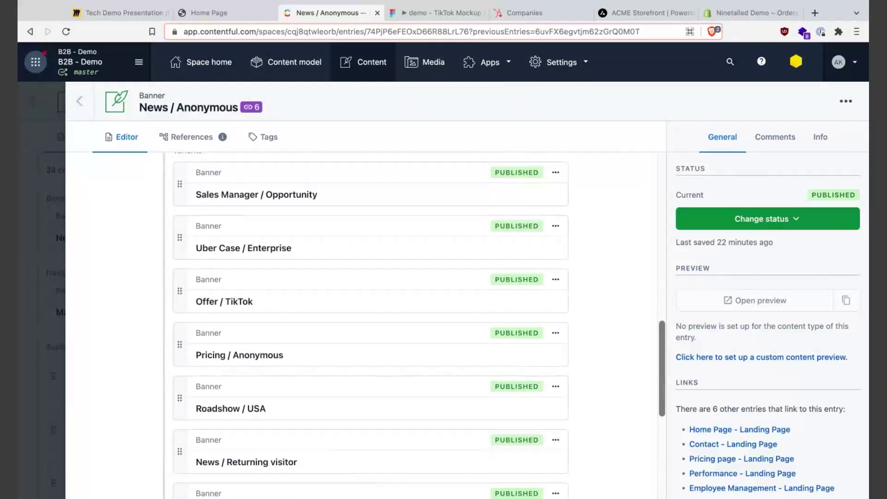
pyautogui.scroll(-2, 619, 290)
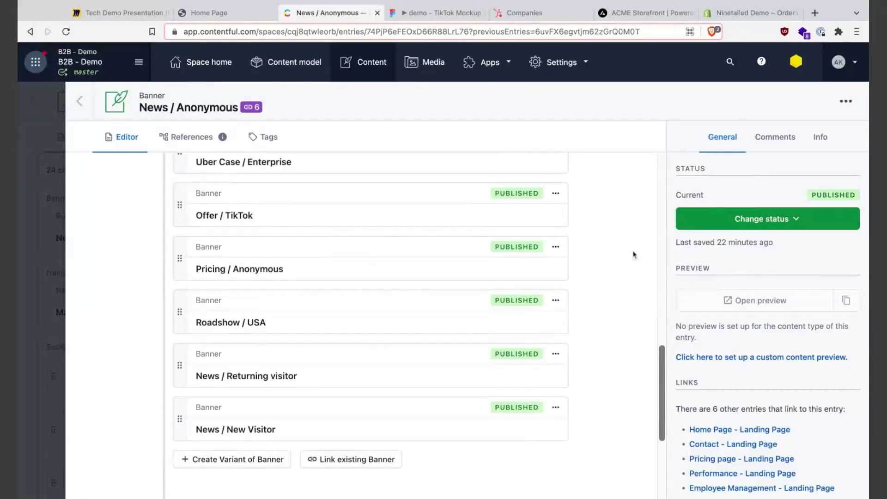
pyautogui.scroll(1, 555, 224)
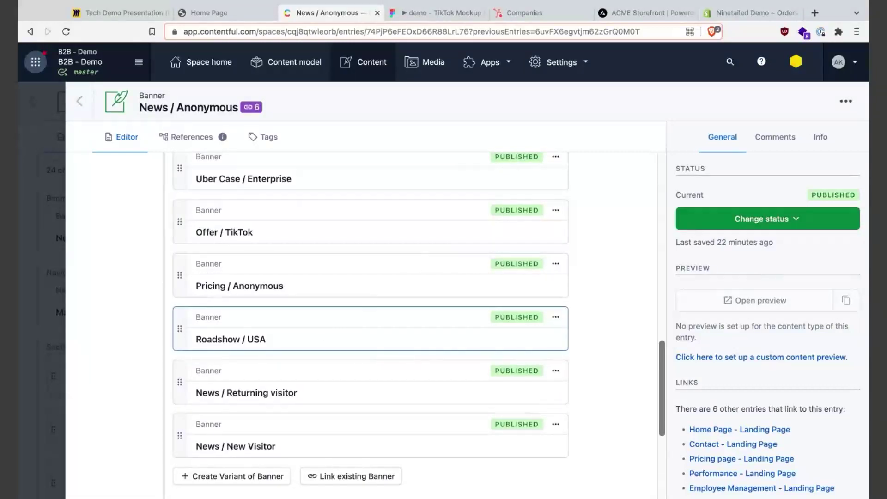
pyautogui.scroll(-3, 639, 336)
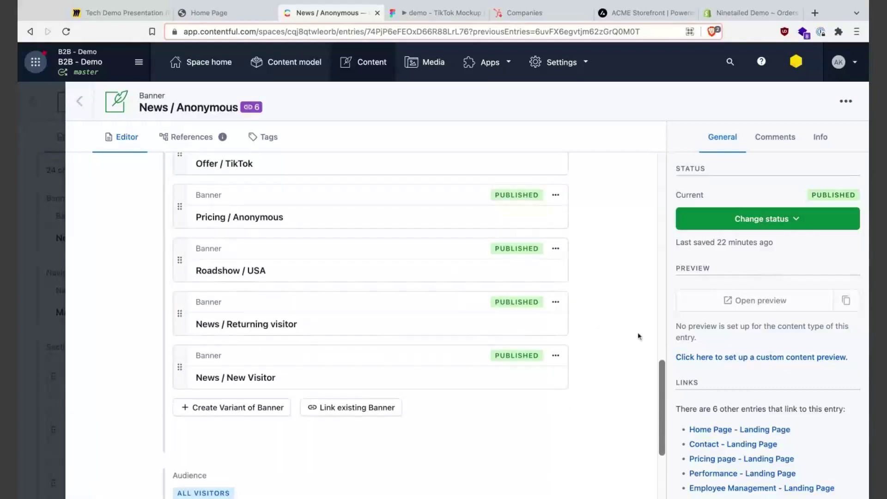
# - Link Roadshow / Europe as a variant above News / Returning visitor, then open its entry
pyautogui.click(355, 409)
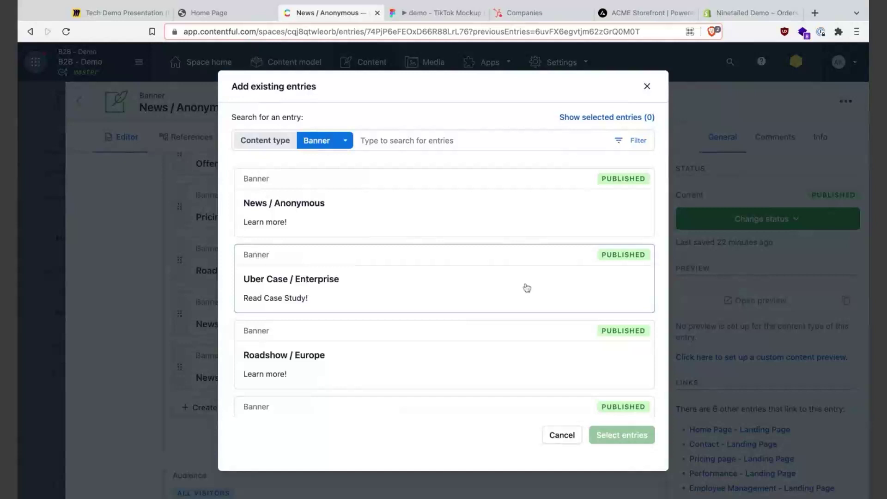
pyautogui.scroll(-2, 526, 287)
pyautogui.click(352, 285)
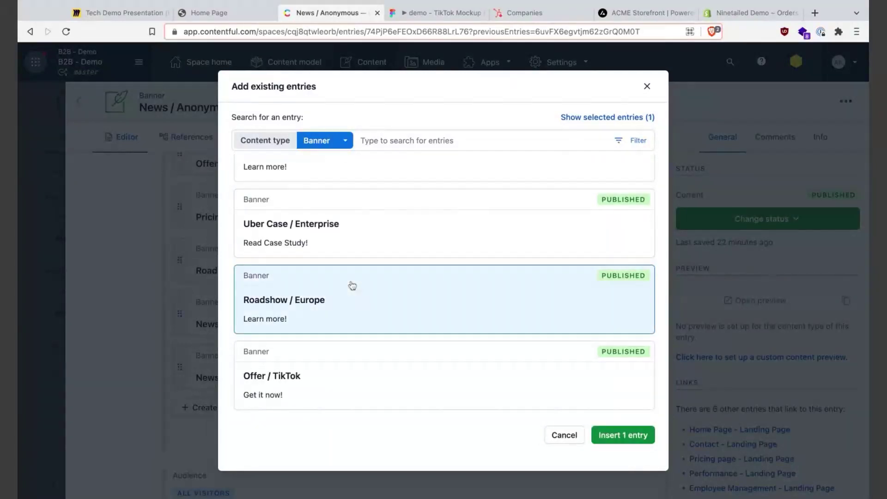
pyautogui.click(621, 436)
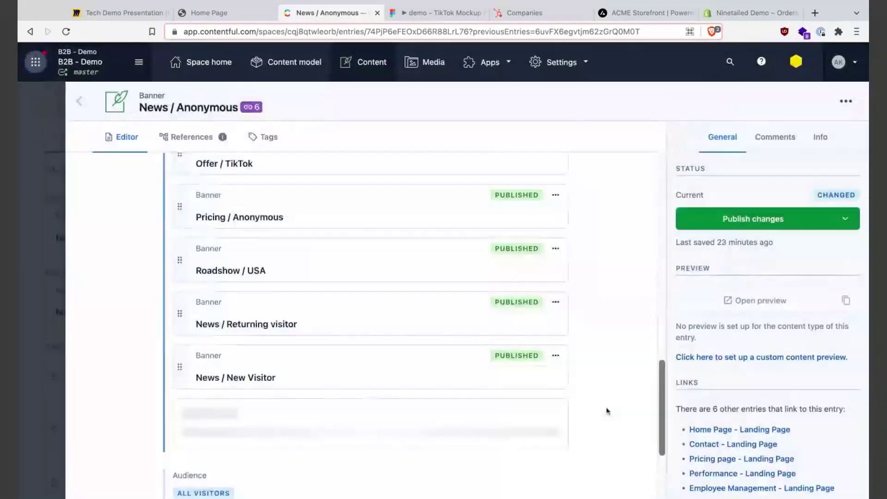
pyautogui.moveTo(176, 418); pyautogui.dragTo(178, 311)
pyautogui.click(268, 317)
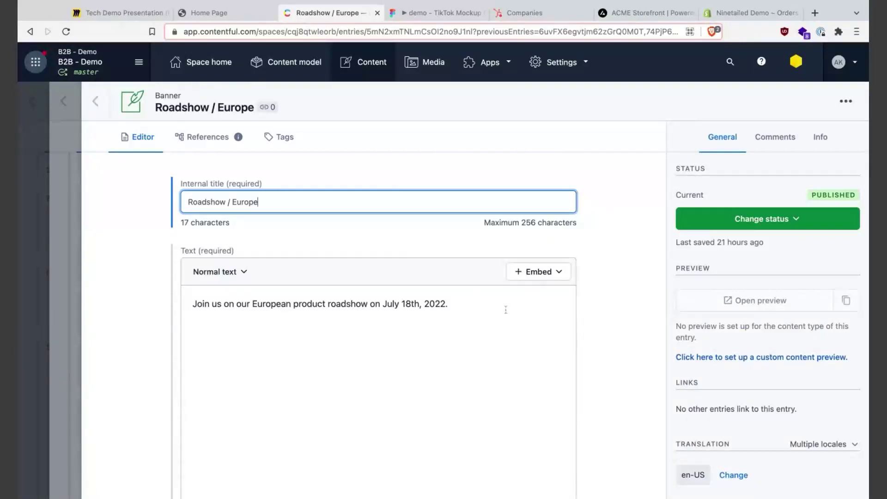
# - Open the Europe visitors audience linked in the Roadshow / Europe banner's Audience field
pyautogui.scroll(-2, 631, 328)
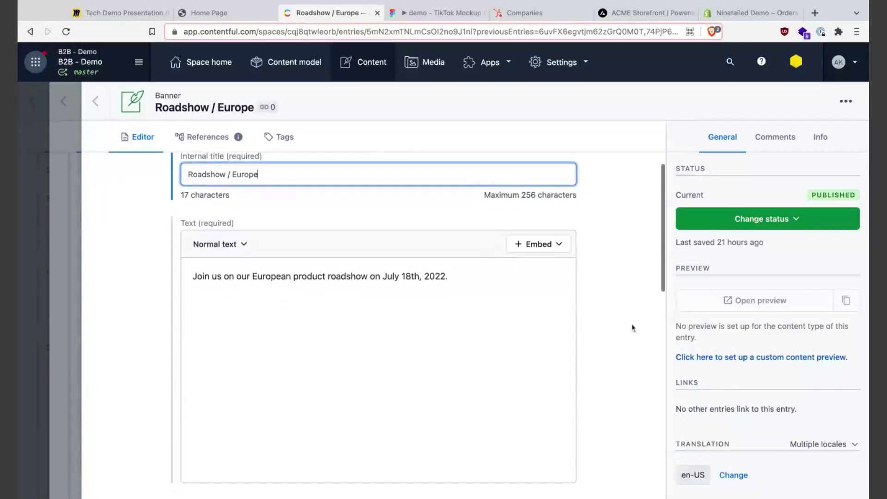
pyautogui.scroll(-10, 632, 329)
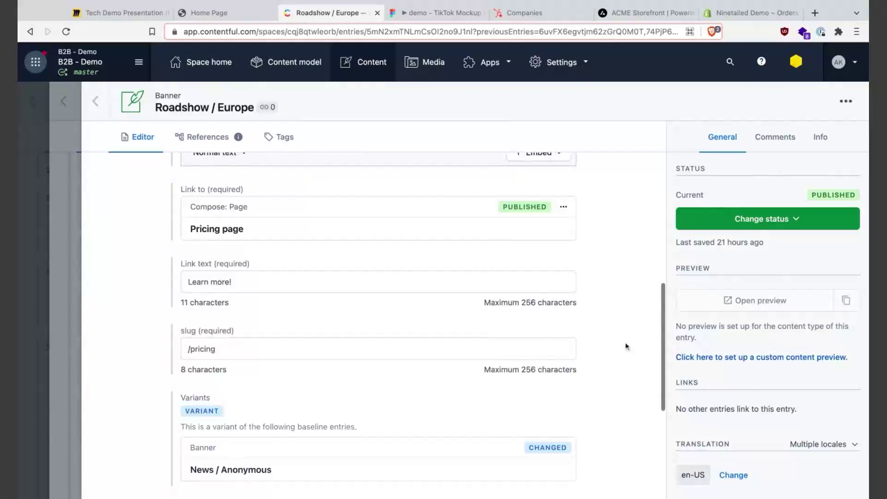
pyautogui.scroll(-2, 626, 346)
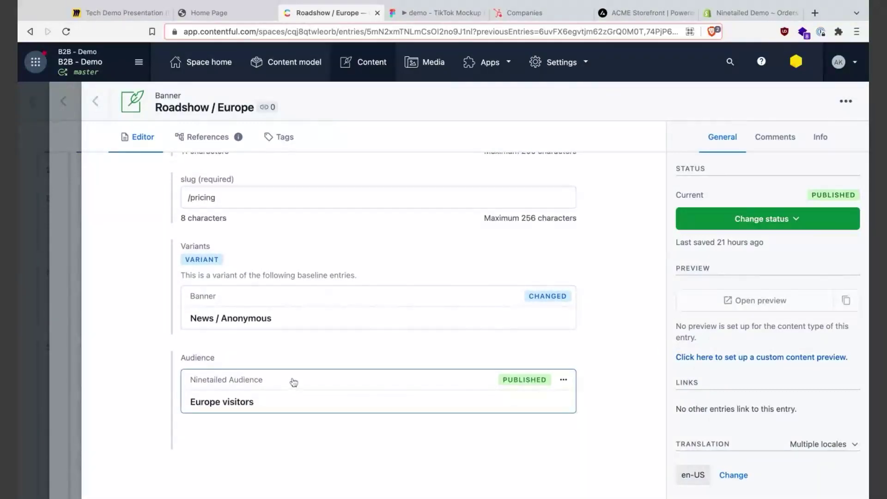
pyautogui.click(327, 385)
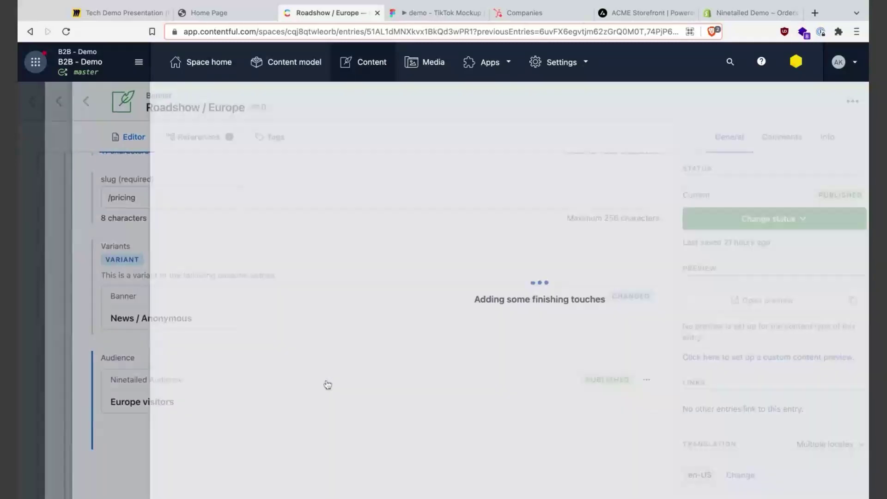
# - Remove the second Or include rule group, keeping Continent = Europe, and publish the audience
pyautogui.scroll(-2, 608, 378)
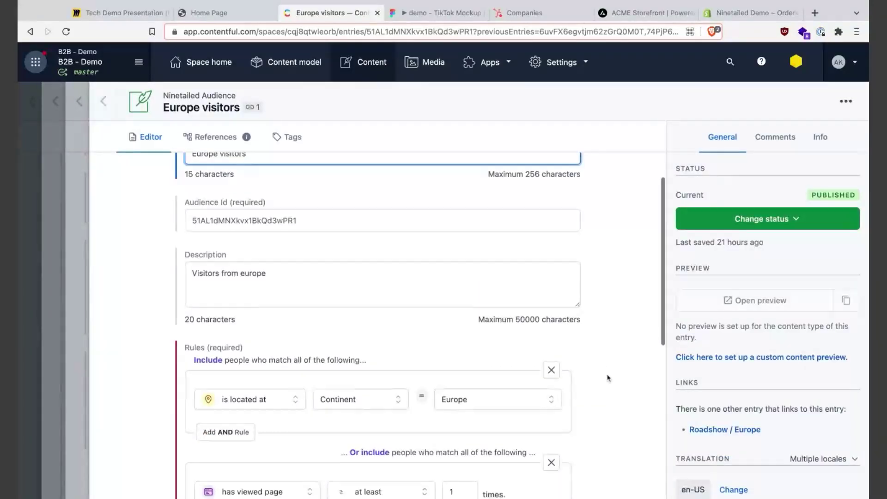
pyautogui.click(551, 455)
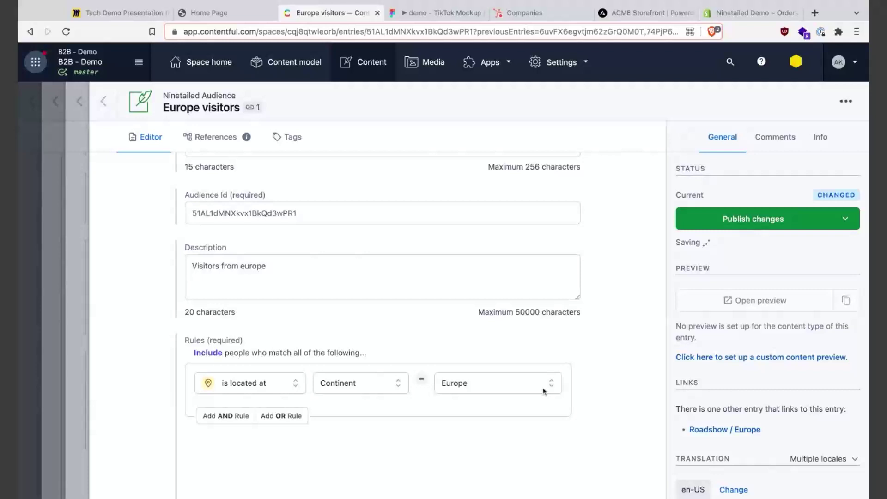
pyautogui.click(763, 219)
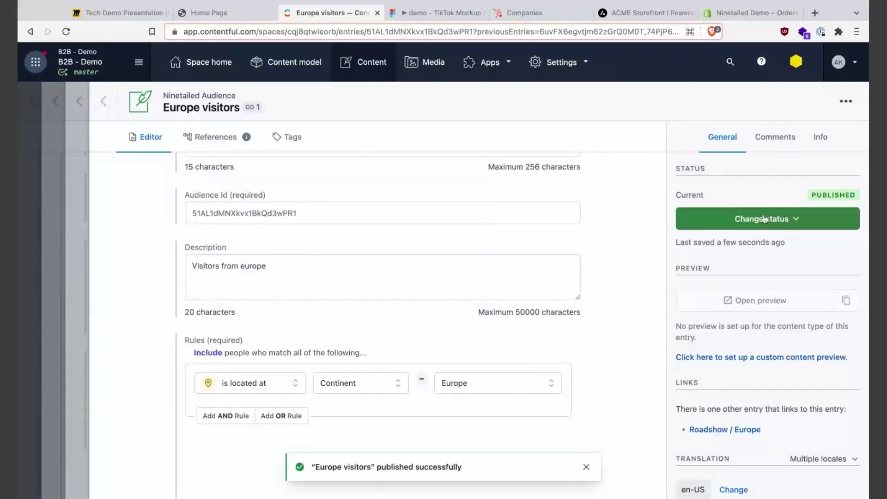
# - Return to the News / Anonymous entry and publish its changes with Roadshow / Europe included
pyautogui.click(103, 101)
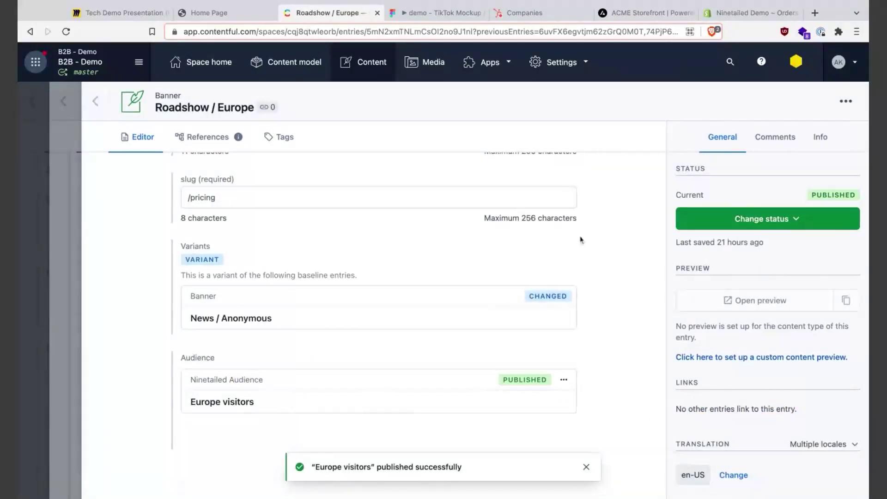
pyautogui.click(96, 101)
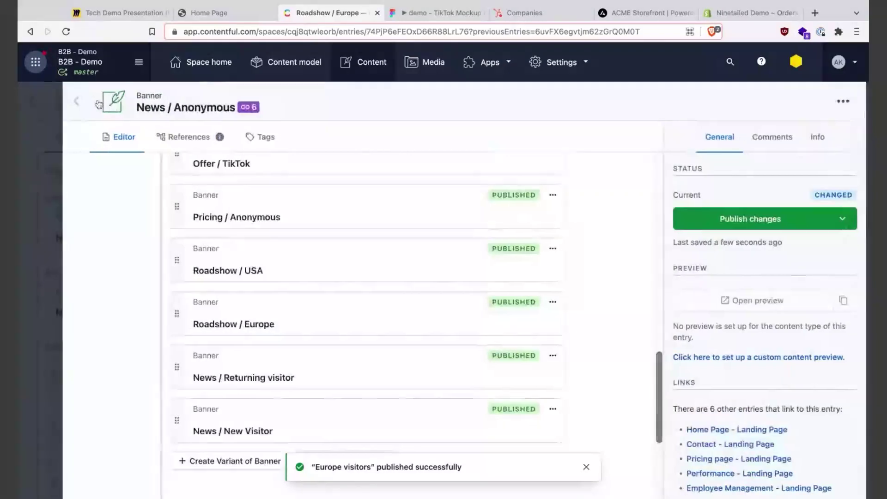
pyautogui.click(743, 220)
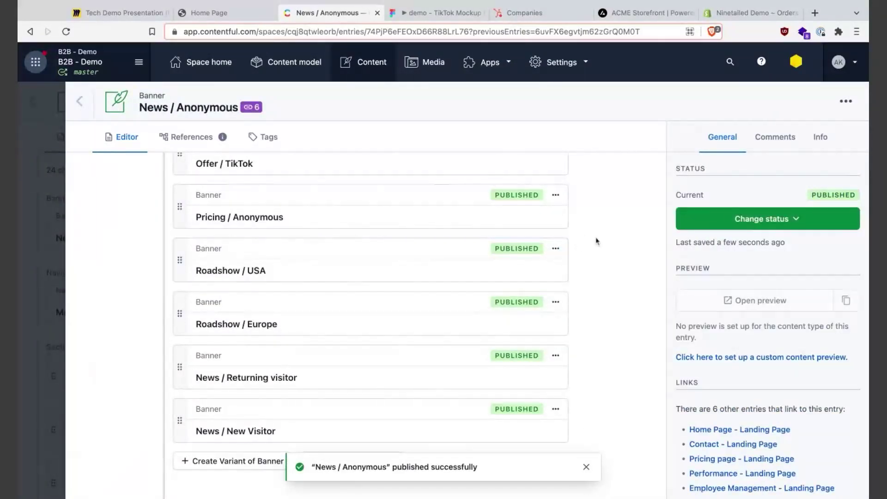
# - Reload the Easy HR home page until the banner shows the July 18th, 2022 European roadshow
pyautogui.click(216, 12)
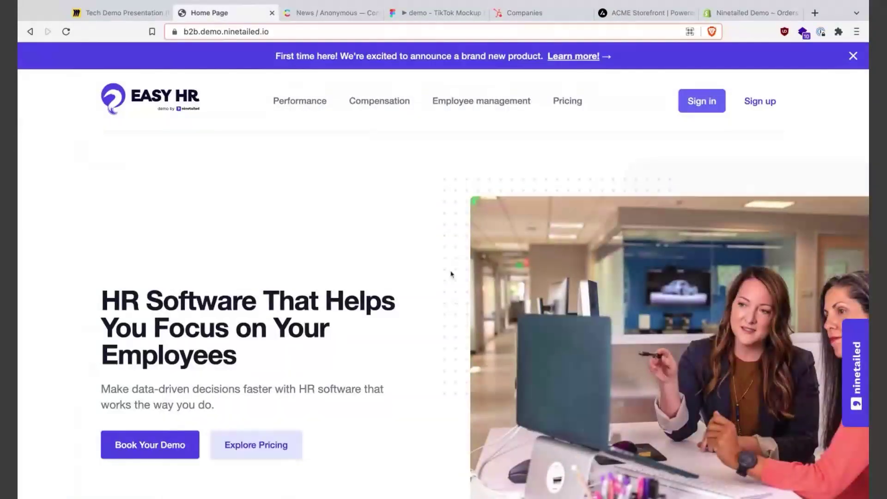
pyautogui.click(329, 13)
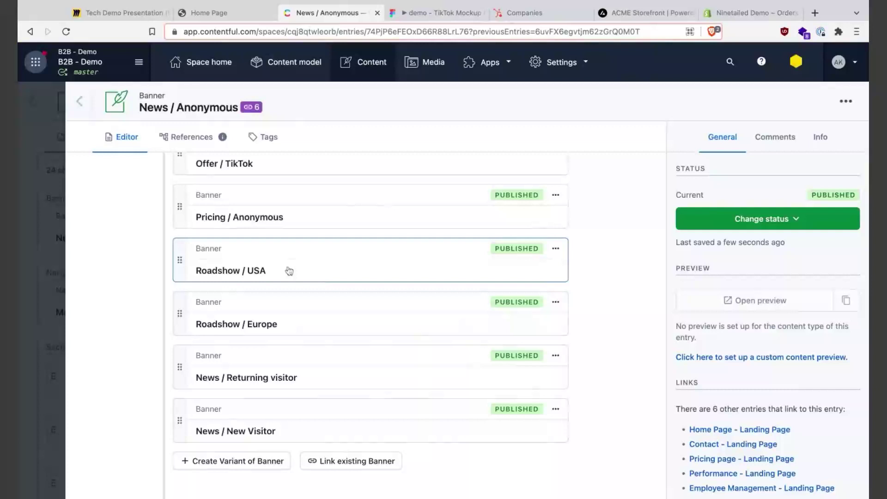
pyautogui.click(214, 12)
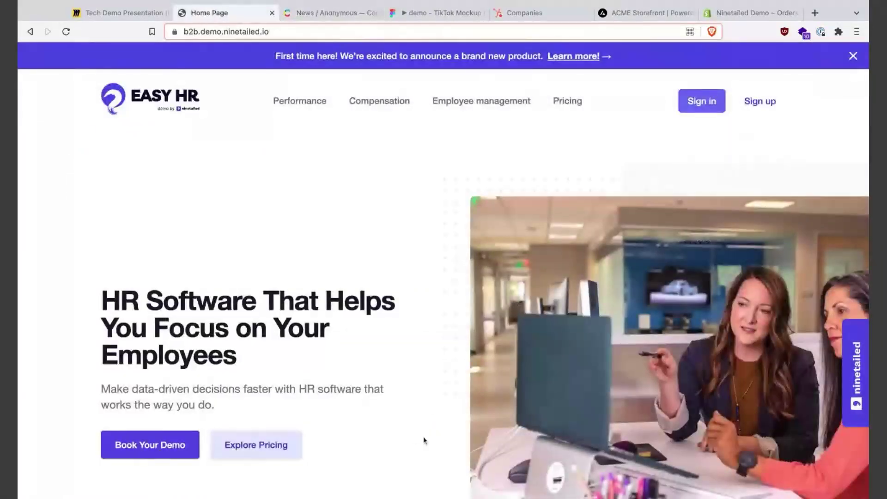
pyautogui.click(65, 31)
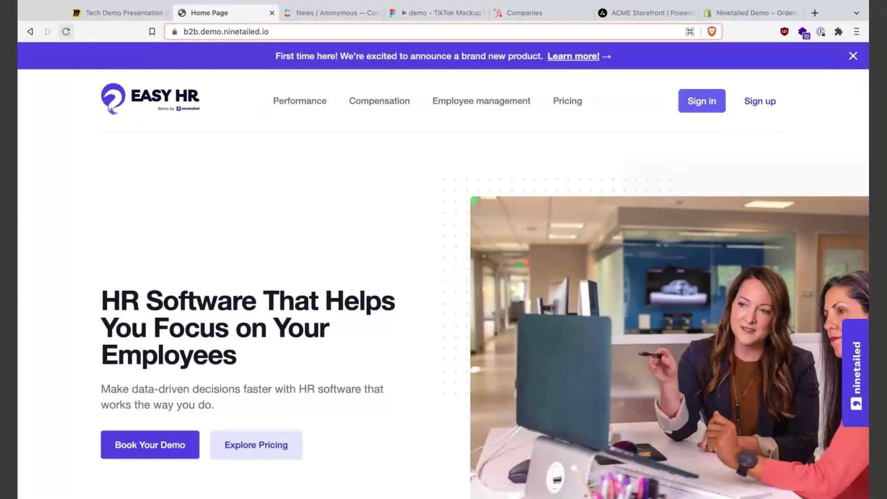
pyautogui.click(65, 32)
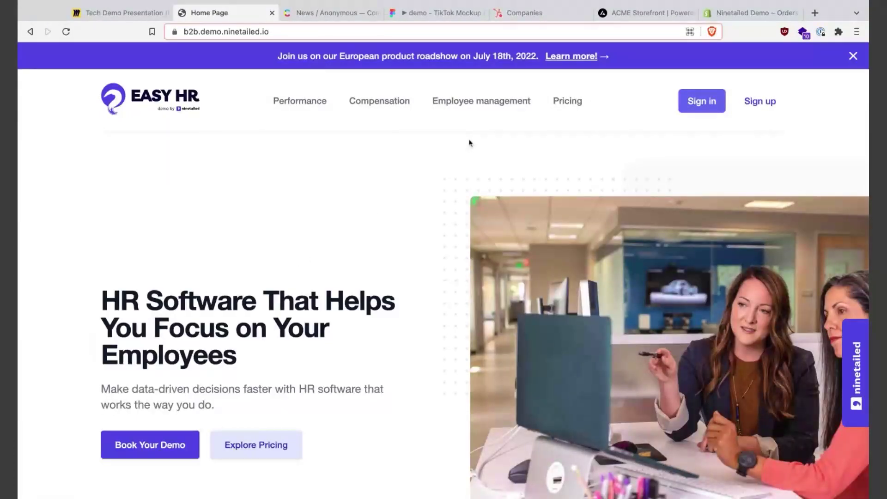
pyautogui.tripleClick(279, 52)
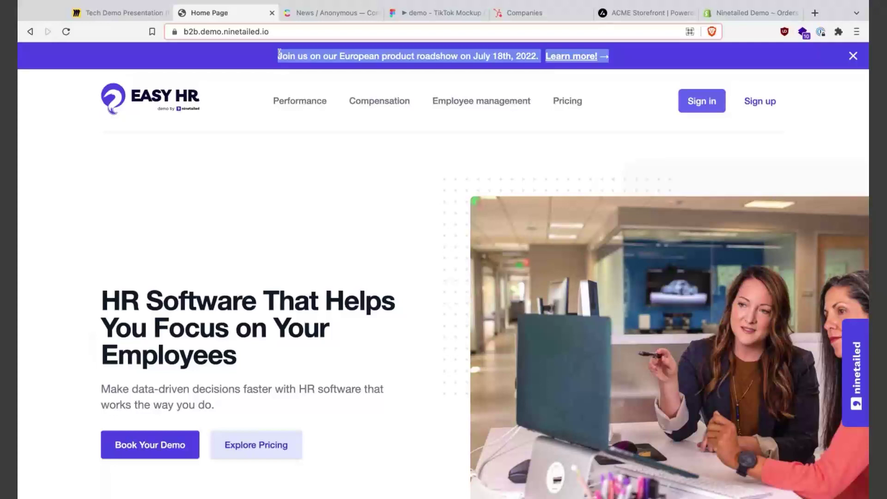
pyautogui.click(304, 261)
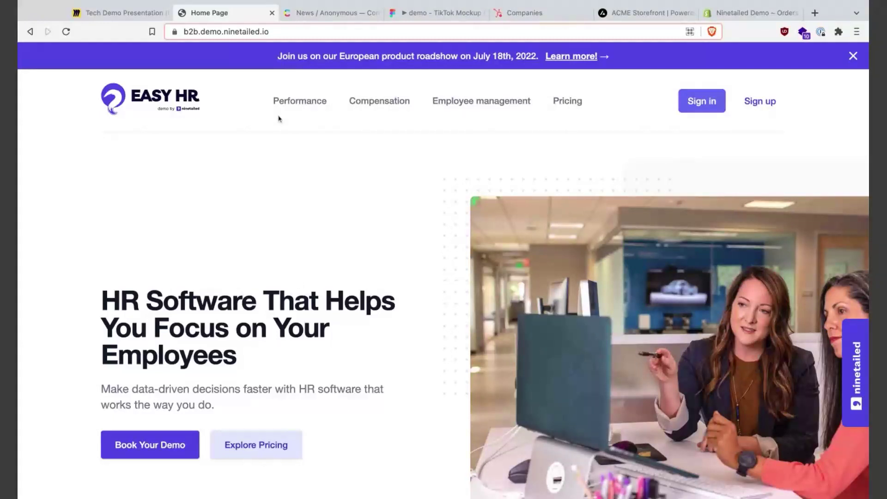
pyautogui.click(300, 101)
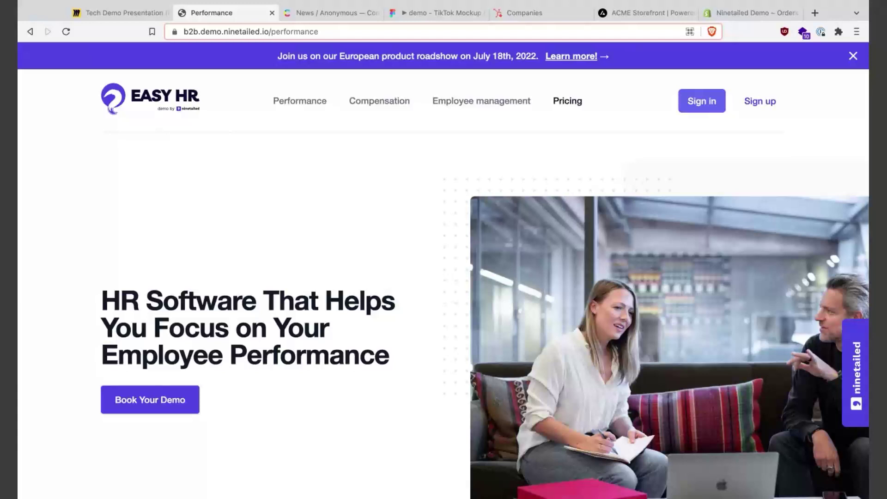
pyautogui.click(567, 101)
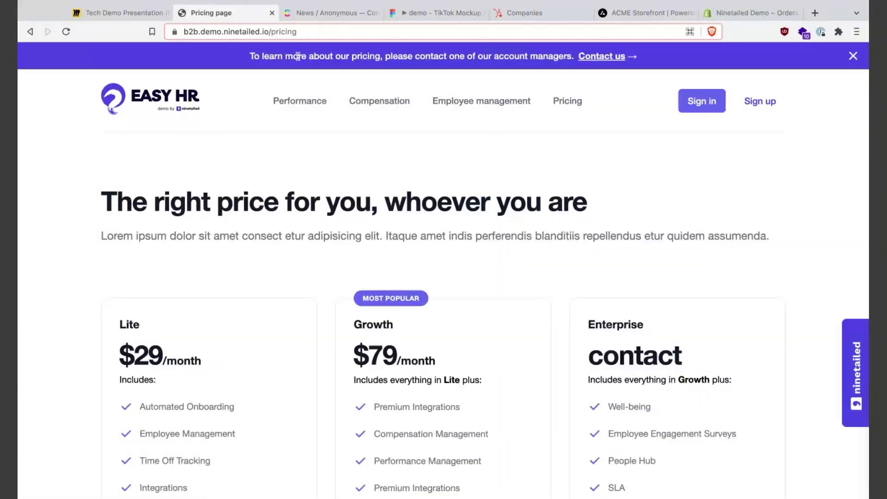
pyautogui.keyDown('shift'); pyautogui.click(250, 55); pyautogui.keyUp('shift')
pyautogui.tripleClick(250, 55)
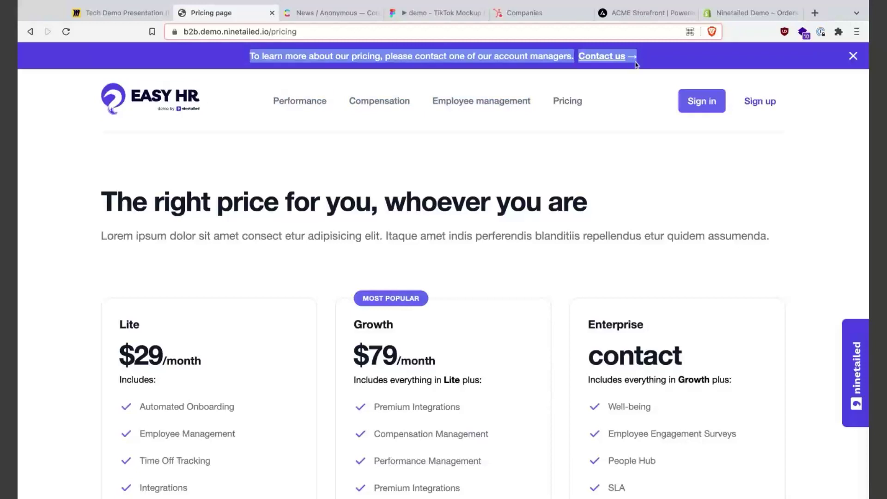
pyautogui.click(528, 252)
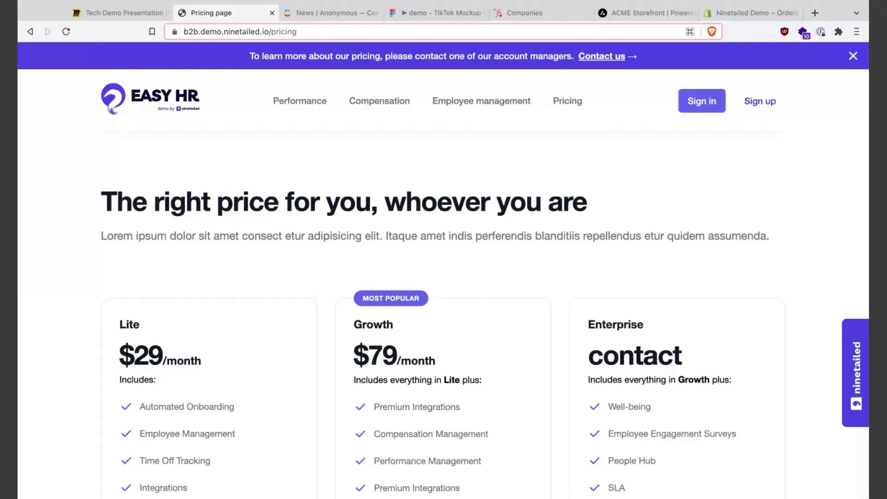
pyautogui.doubleClick(273, 56)
pyautogui.tripleClick(274, 56)
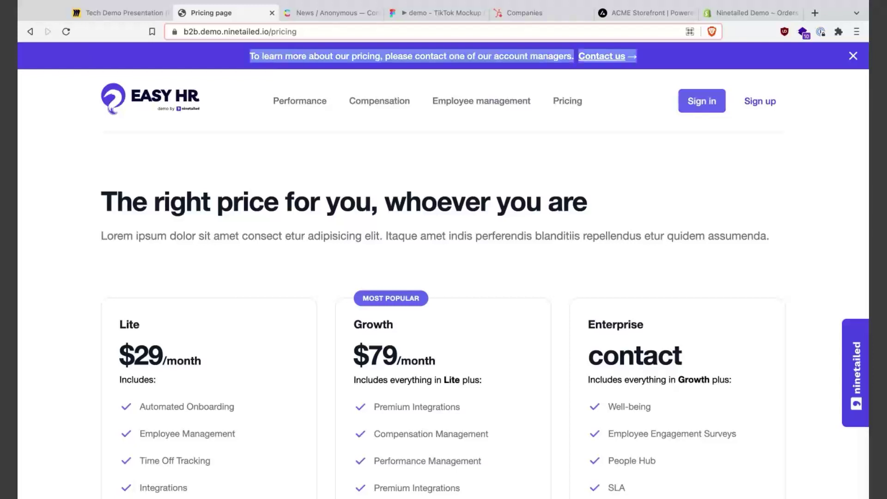
pyautogui.click(350, 185)
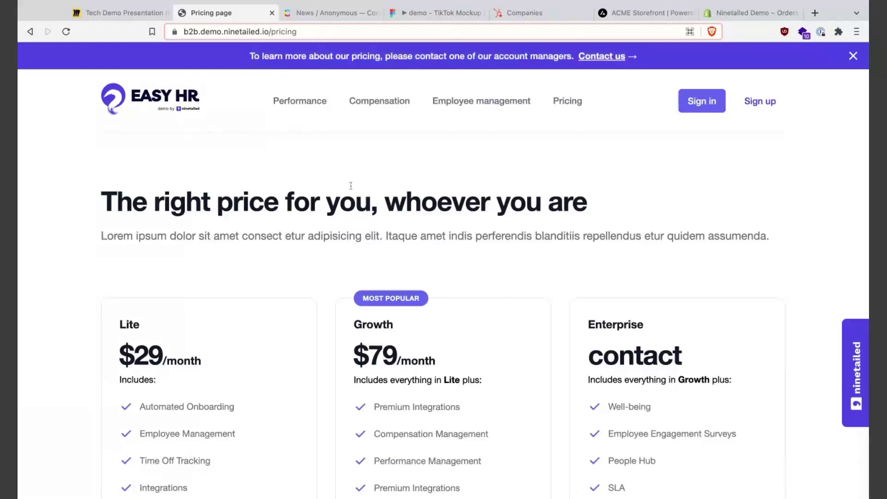
pyautogui.click(170, 96)
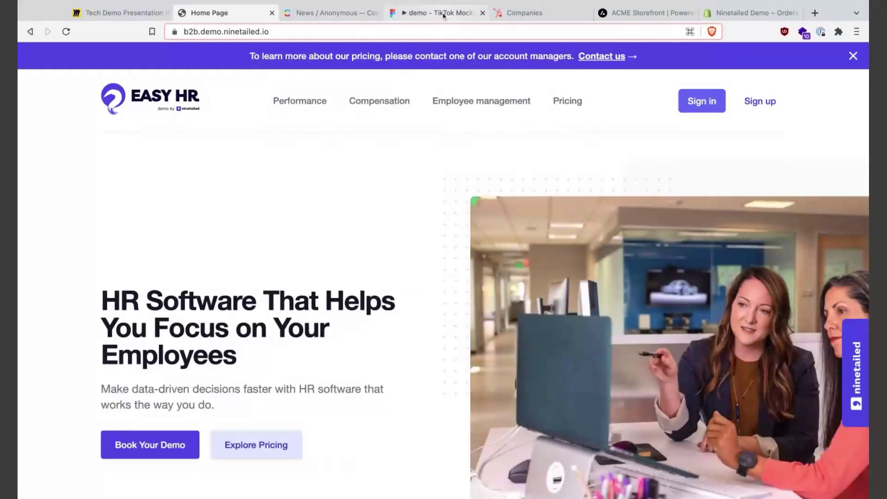
# - Switch to the demo - TikTok Mockup Figma prototype tab
pyautogui.click(443, 16)
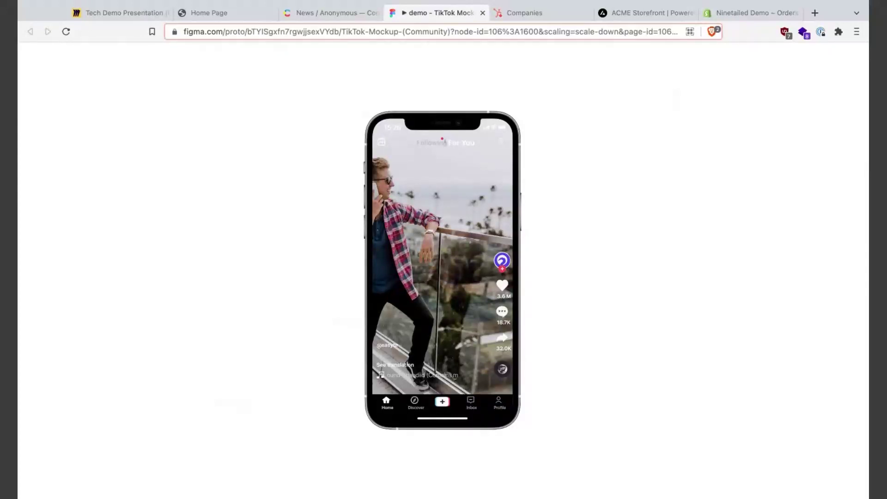
pyautogui.click(429, 249)
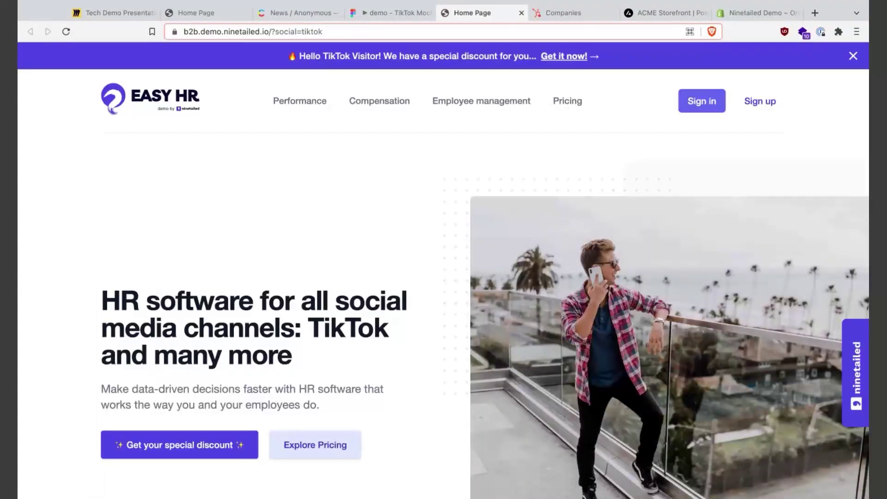
pyautogui.tripleClick(298, 55)
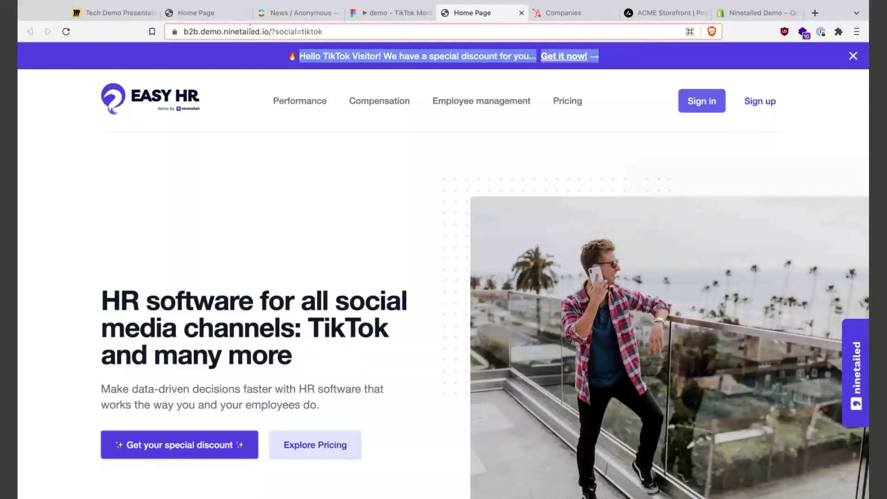
pyautogui.scroll(-1, 349, 357)
pyautogui.moveTo(297, 318); pyautogui.dragTo(101, 253)
pyautogui.click(241, 273)
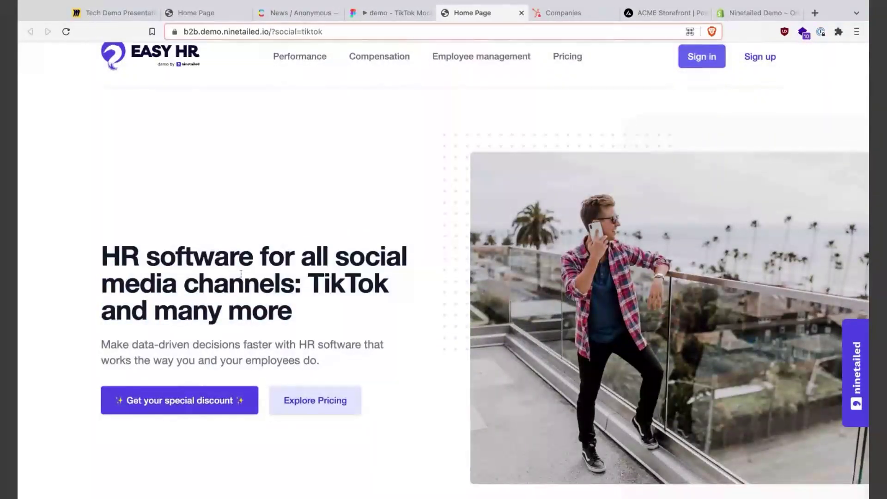
pyautogui.tripleClick(313, 282)
pyautogui.scroll(-1, 370, 284)
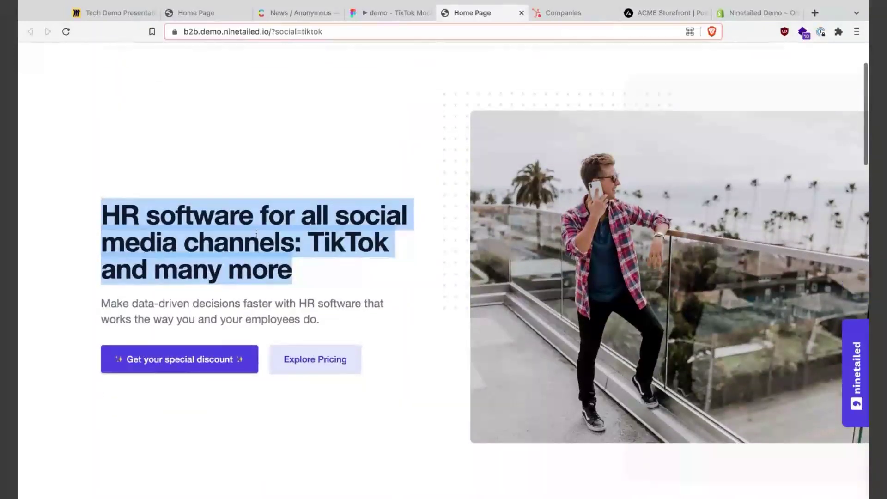
pyautogui.click(256, 234)
pyautogui.scroll(-1, 257, 234)
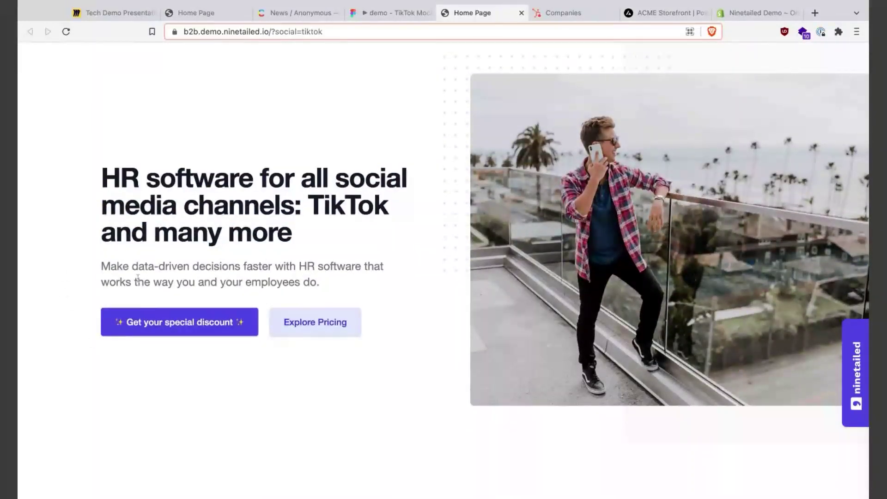
pyautogui.scroll(1, 331, 283)
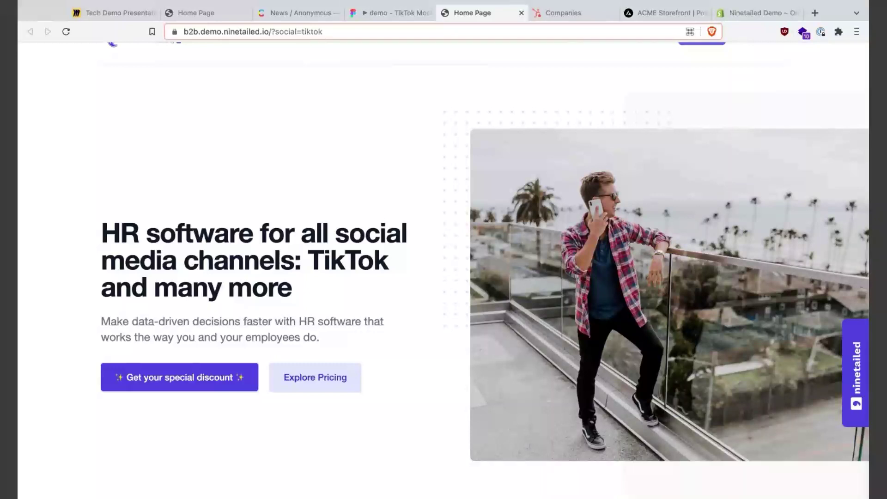
pyautogui.click(386, 13)
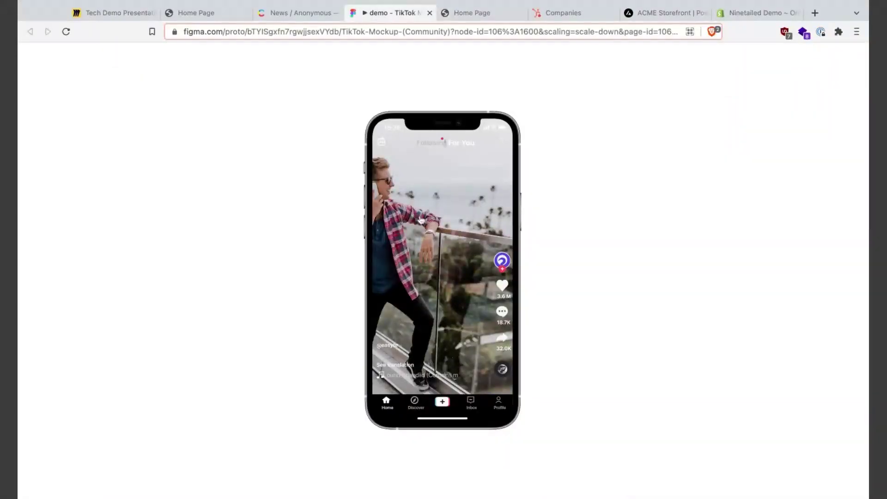
pyautogui.click(465, 15)
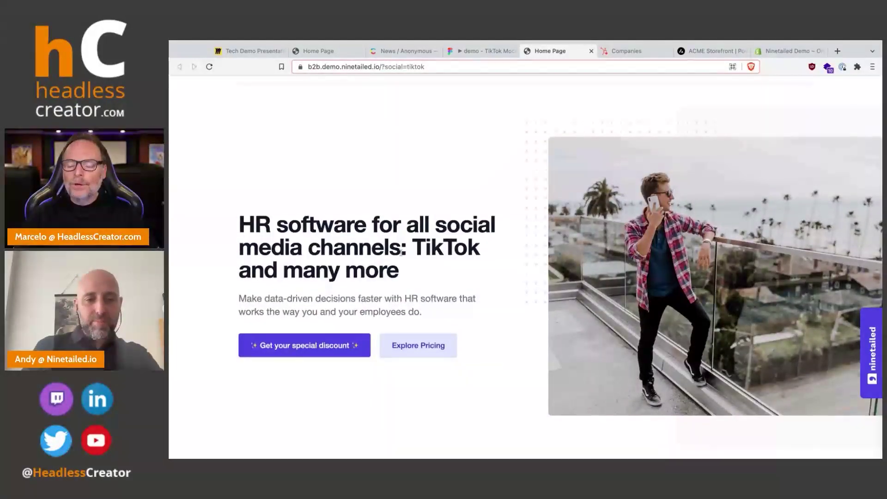
pyautogui.scroll(-1, 401, 253)
pyautogui.scroll(-1, 401, 253)
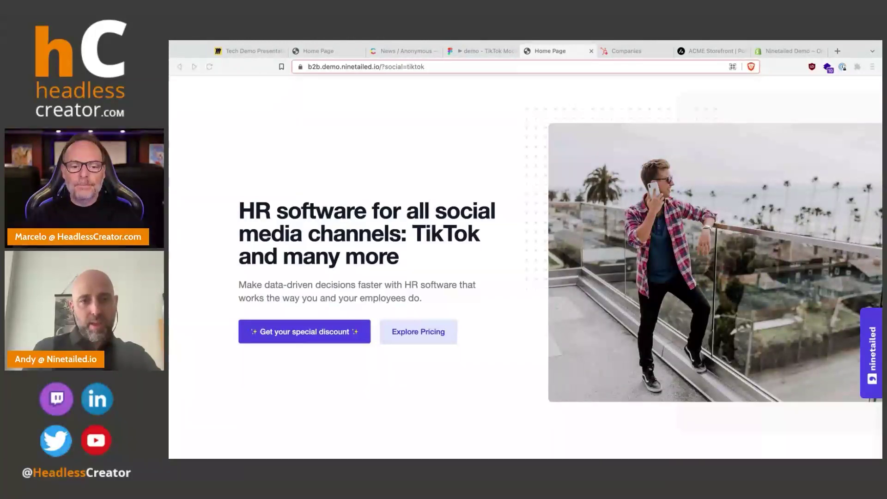
pyautogui.scroll(2, 509, 107)
pyautogui.scroll(-2, 511, 108)
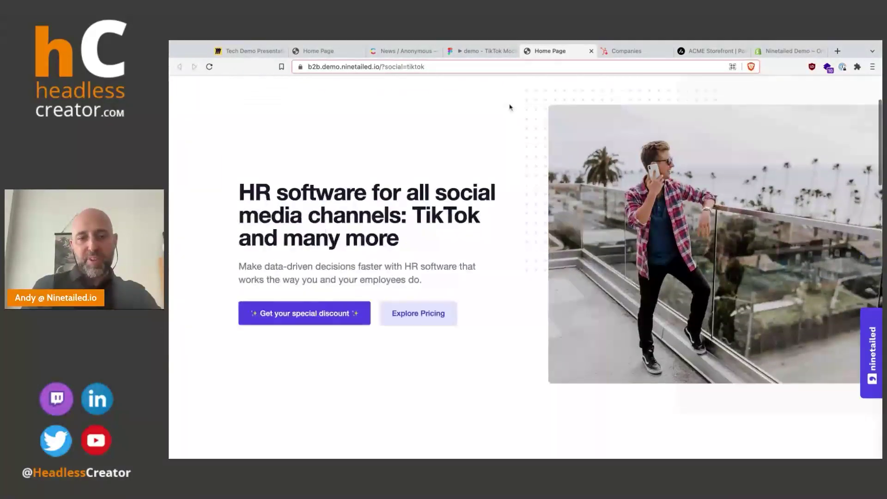
# - Open the special discount offer page and look over the 'Get your discount now!' headline and form
pyautogui.scroll(2, 514, 145)
pyautogui.scroll(-2, 515, 145)
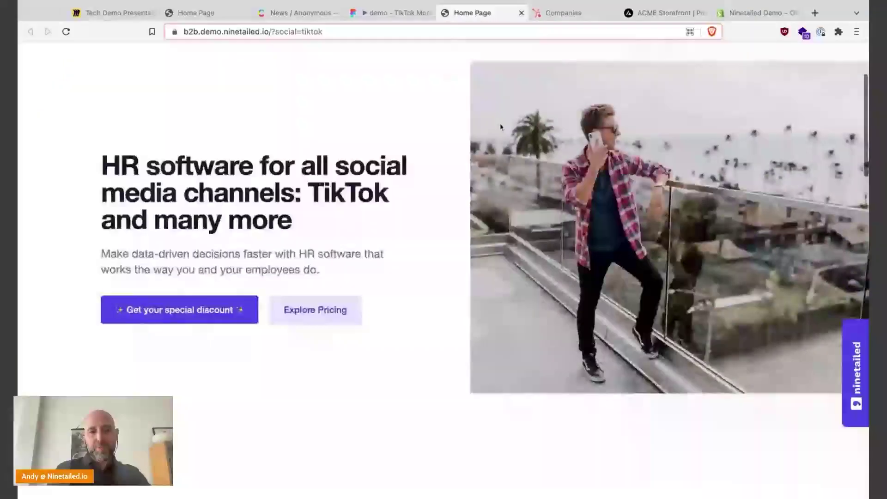
pyautogui.click(171, 324)
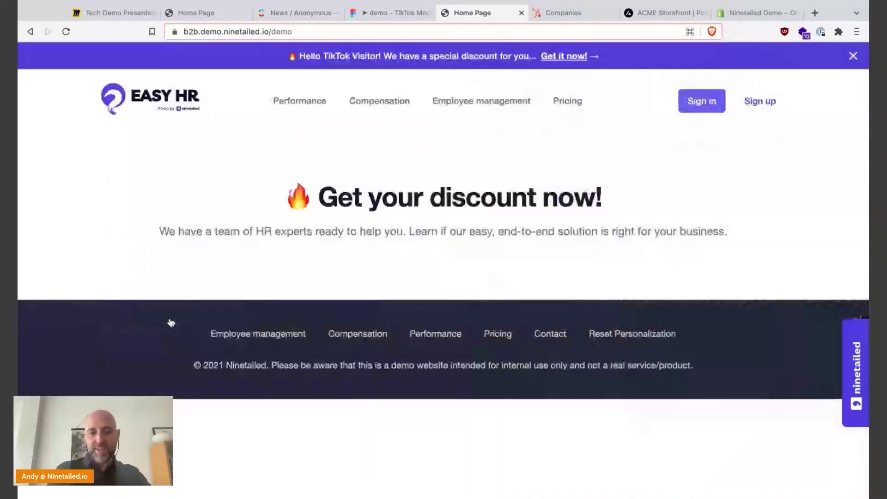
pyautogui.moveTo(282, 191); pyautogui.dragTo(626, 209)
pyautogui.click(627, 209)
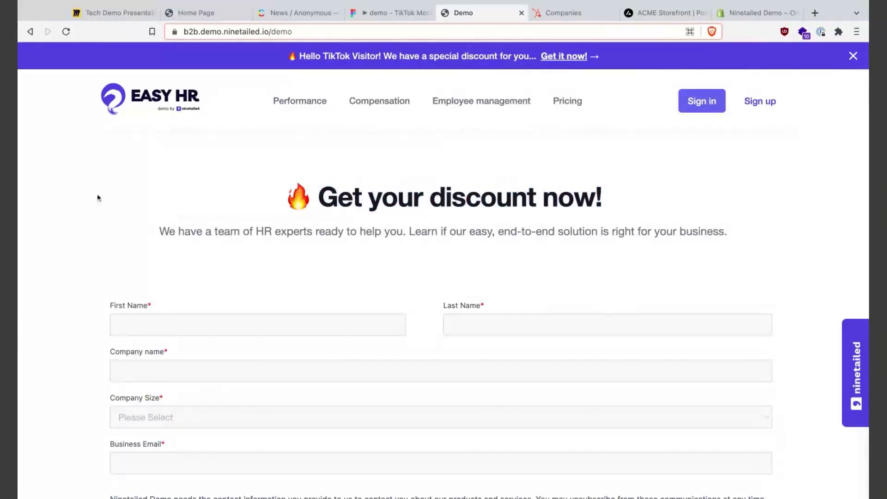
pyautogui.scroll(-1, 543, 214)
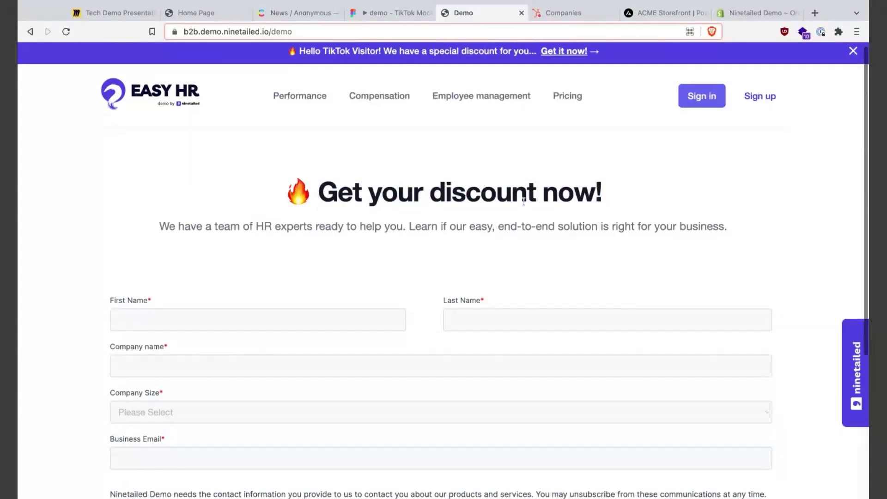
pyautogui.scroll(-1, 543, 218)
pyautogui.scroll(1, 536, 226)
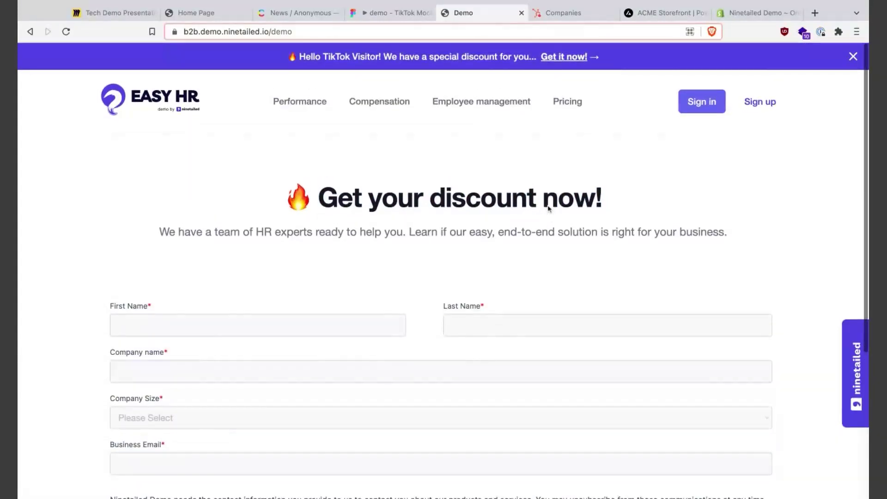
pyautogui.scroll(-1, 526, 243)
# - Fill in a first and last name, company 'Google', size 'more than 2000', and a business email
pyautogui.click(300, 304)
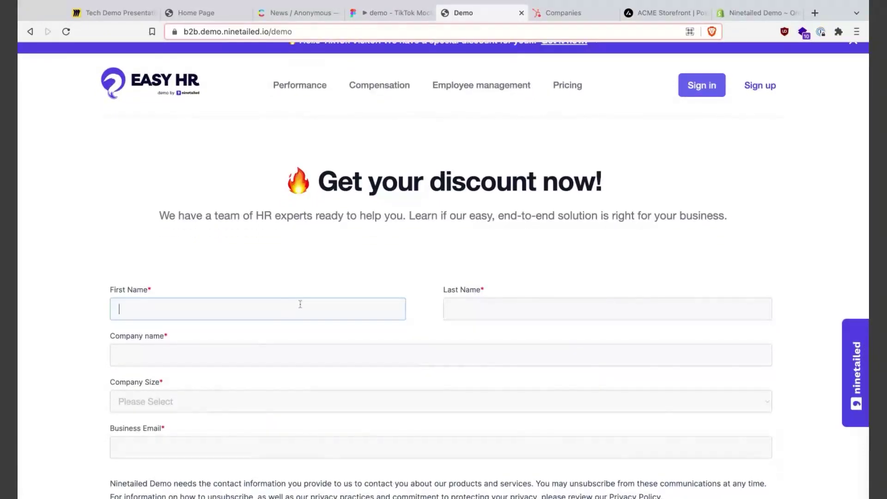
pyautogui.write('Andy')
pyautogui.press('Tab')
pyautogui.write('Test')
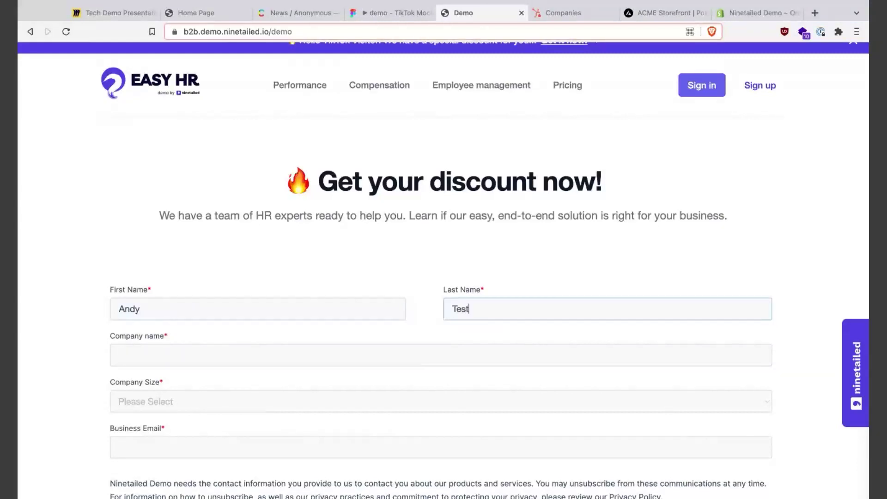
pyautogui.scroll(-2, 291, 307)
pyautogui.press('Tab')
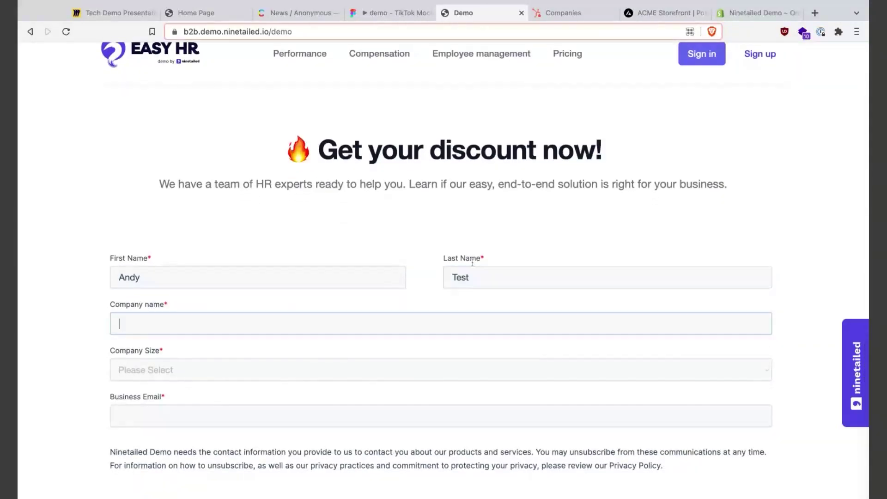
pyautogui.write('Google')
pyautogui.scroll(-5, 724, 248)
pyautogui.press('Tab')
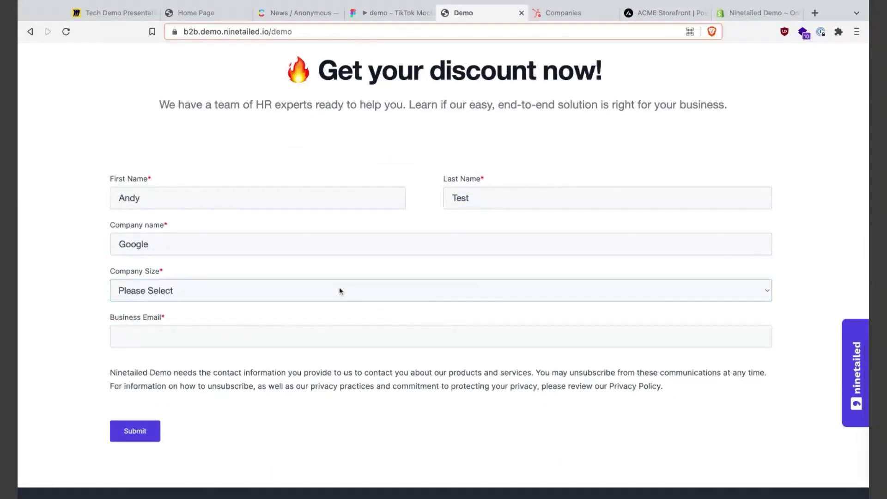
pyautogui.press('m')
pyautogui.click(222, 339)
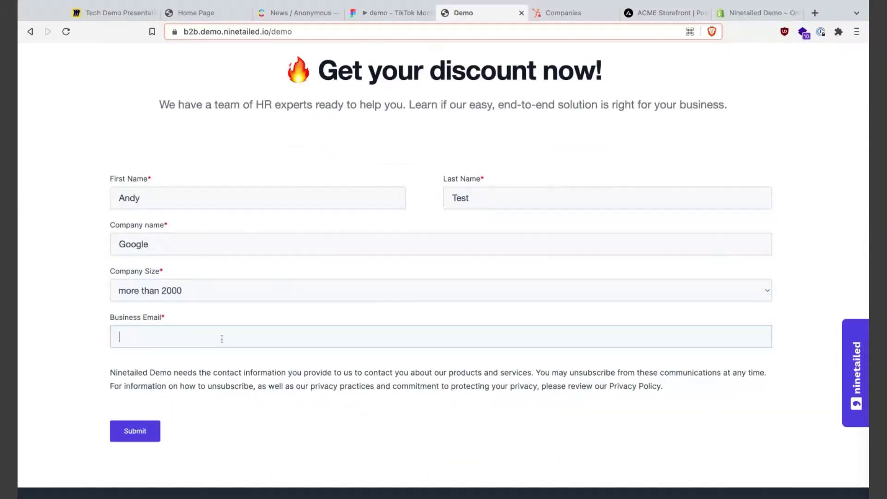
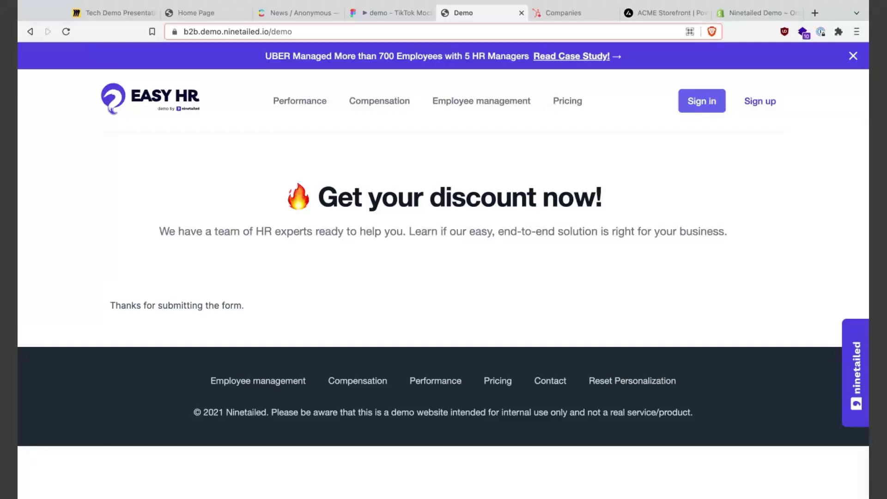
# - Highlight the UBER case-study banner text shown after submitting
pyautogui.tripleClick(294, 51)
pyautogui.click(394, 184)
pyautogui.tripleClick(350, 58)
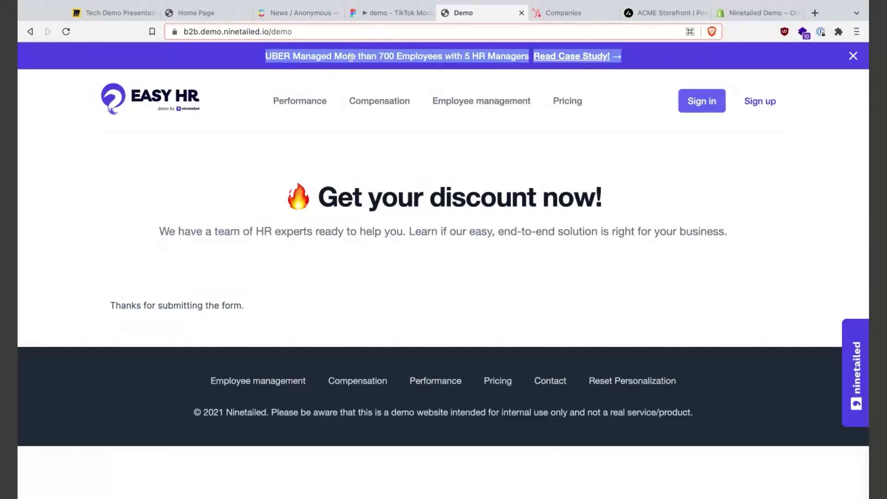
# - Go back to the EASY HR home page and scroll through the enterprise-focused hero
pyautogui.click(132, 106)
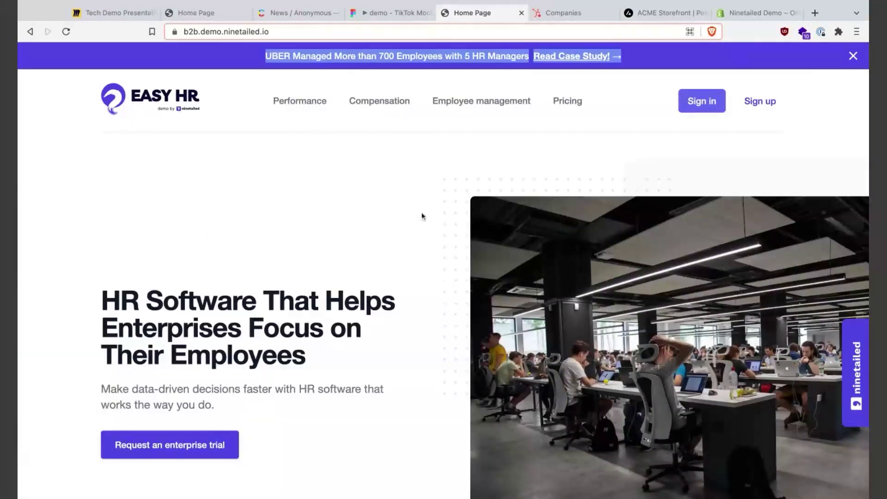
pyautogui.scroll(-2, 435, 446)
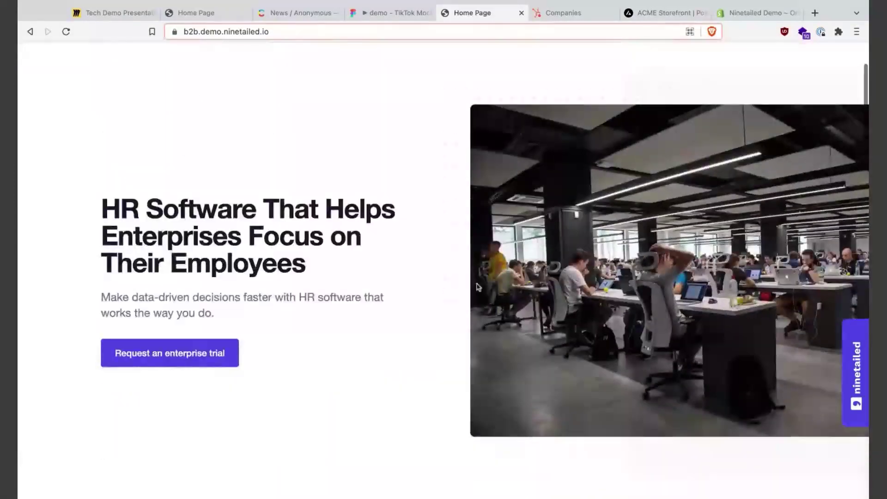
pyautogui.scroll(2, 459, 217)
pyautogui.scroll(-3, 287, 265)
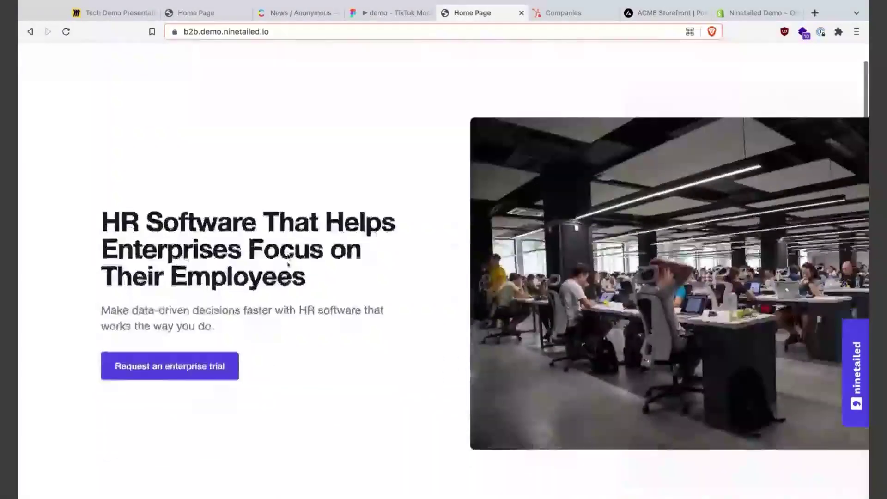
pyautogui.scroll(2, 288, 265)
pyautogui.scroll(1, 287, 265)
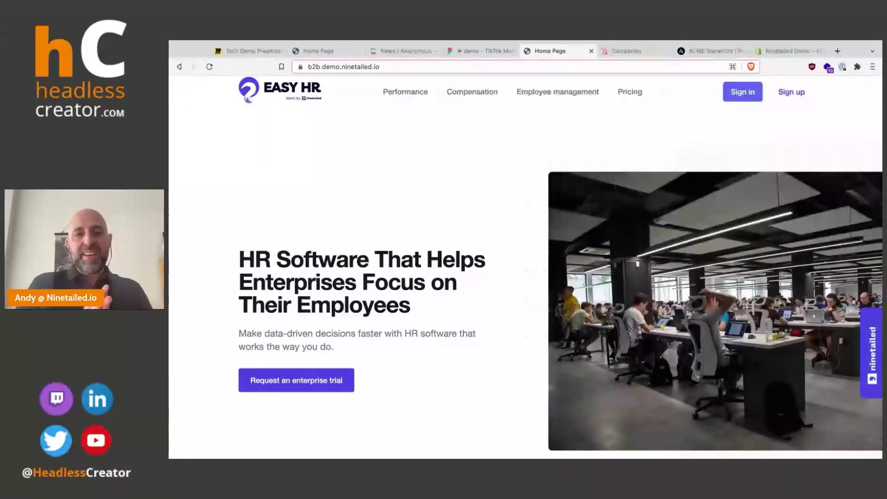
pyautogui.scroll(1, 526, 266)
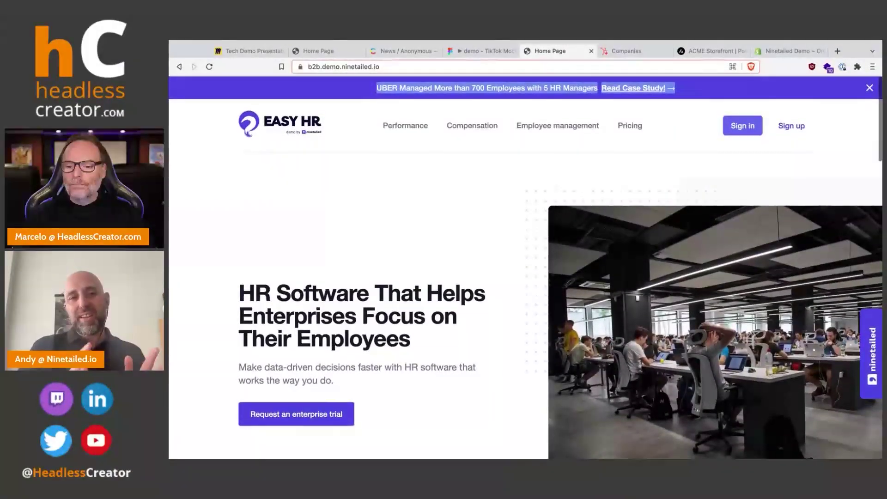